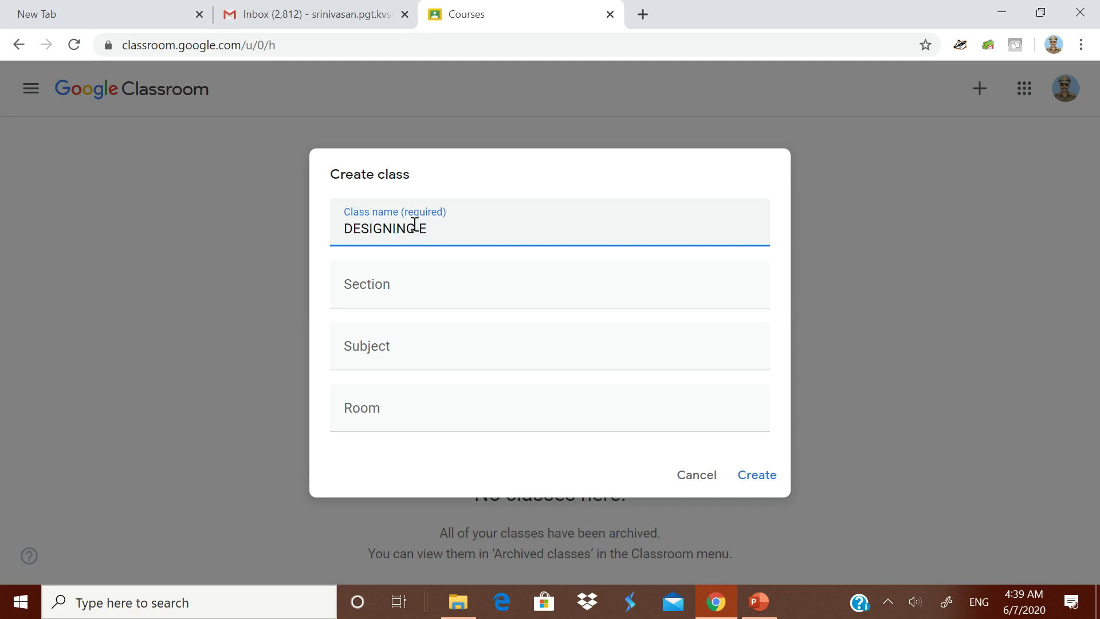
Create the class with the name DESIGNING E-RESOURCES and the subject ONLINE COURSE.
type("-RESOURCES")
left_click(408, 356)
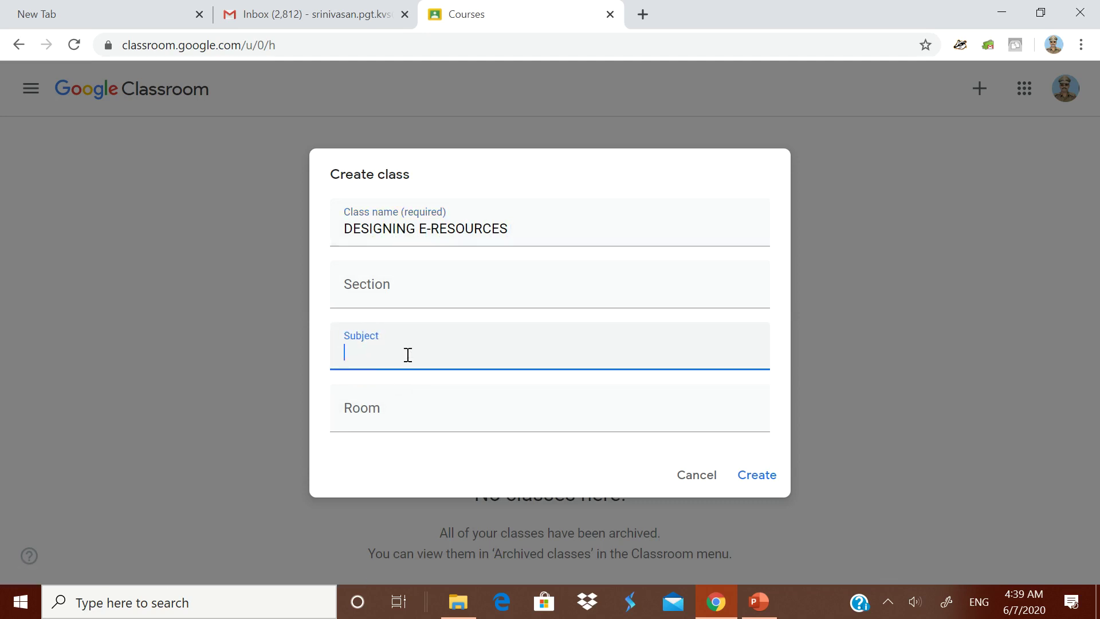
type("ONLINE COURSE")
left_click(760, 477)
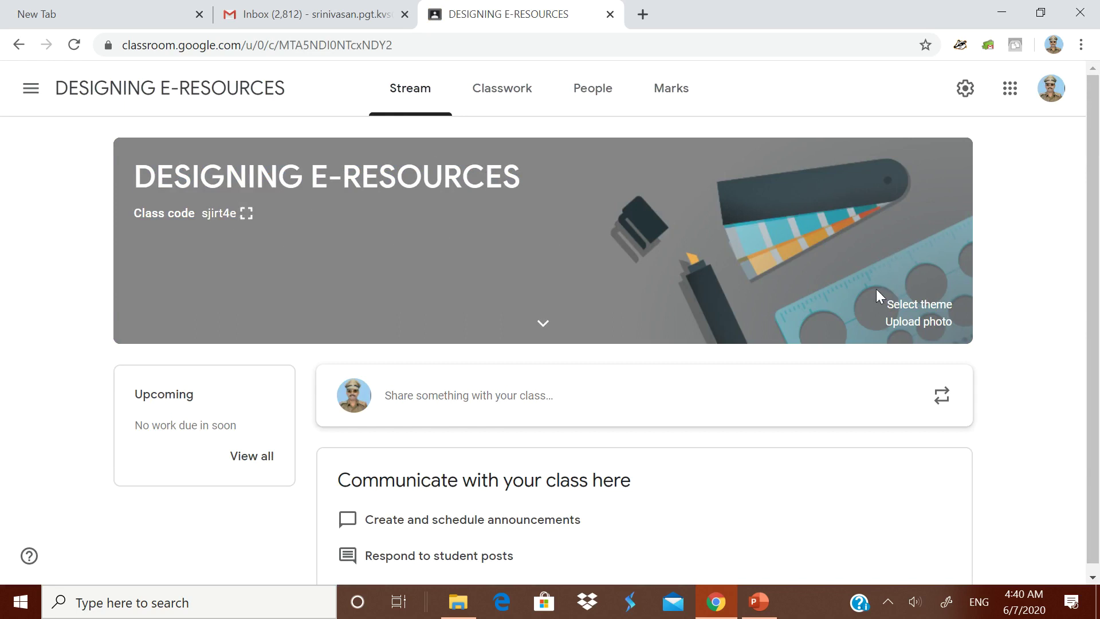
Open the class theme gallery and browse the English & History, Math & Science, Arts, Sports and Other themes.
left_click(912, 312)
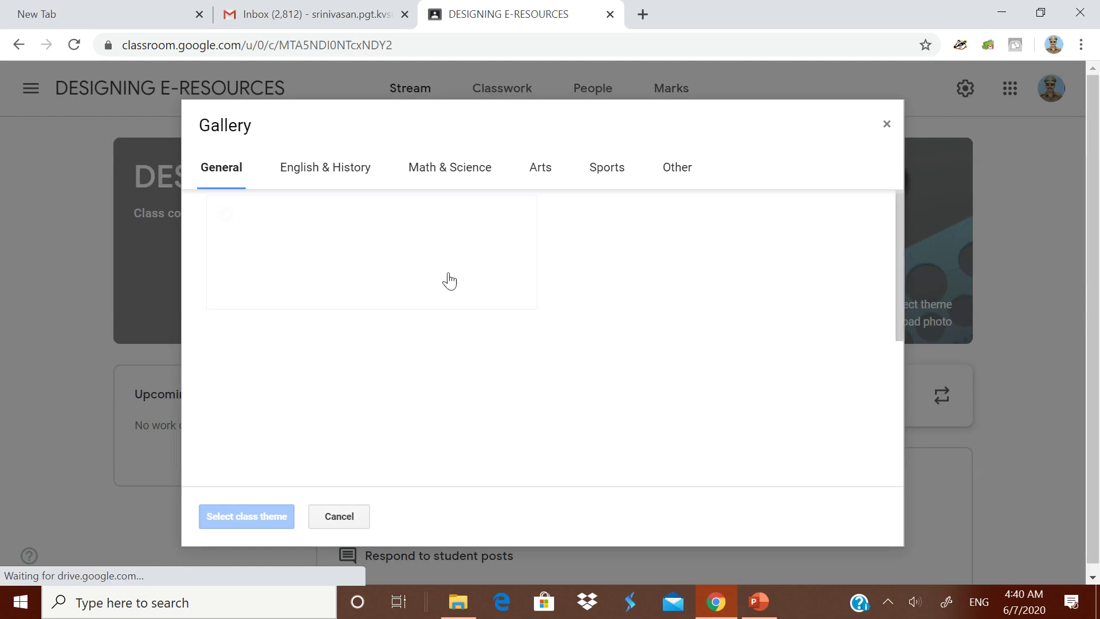
left_click(328, 177)
left_click(446, 175)
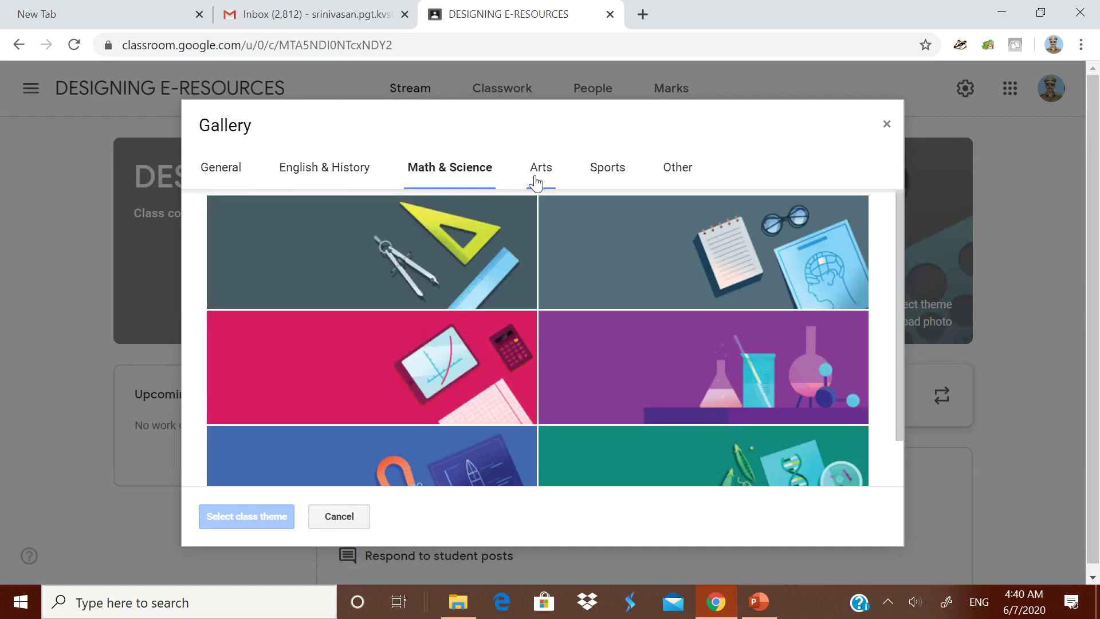
left_click(537, 183)
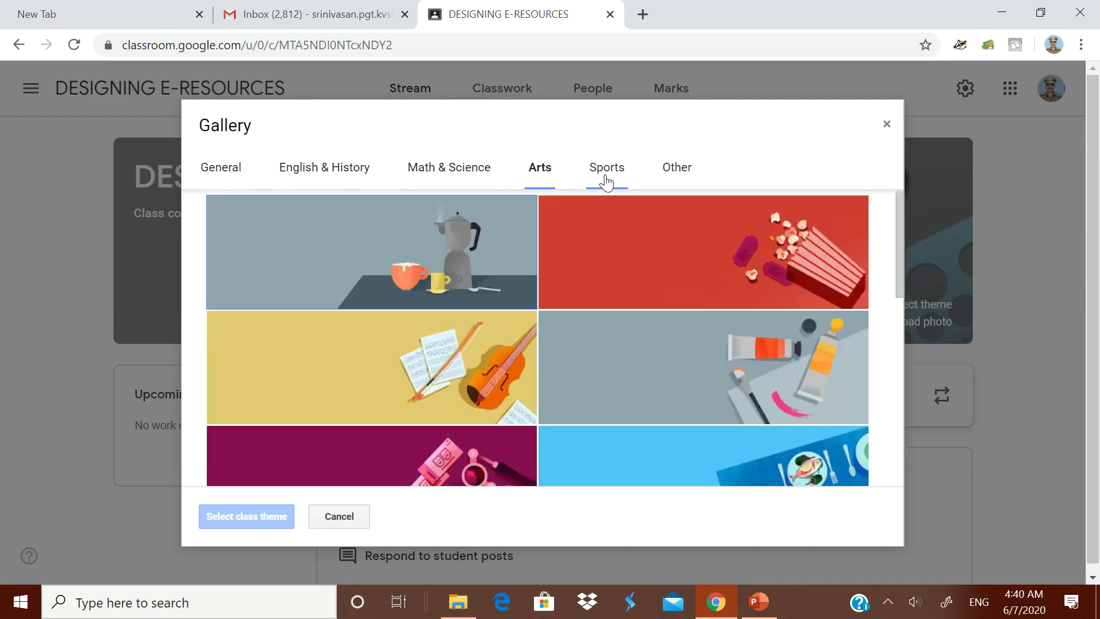
left_click(606, 182)
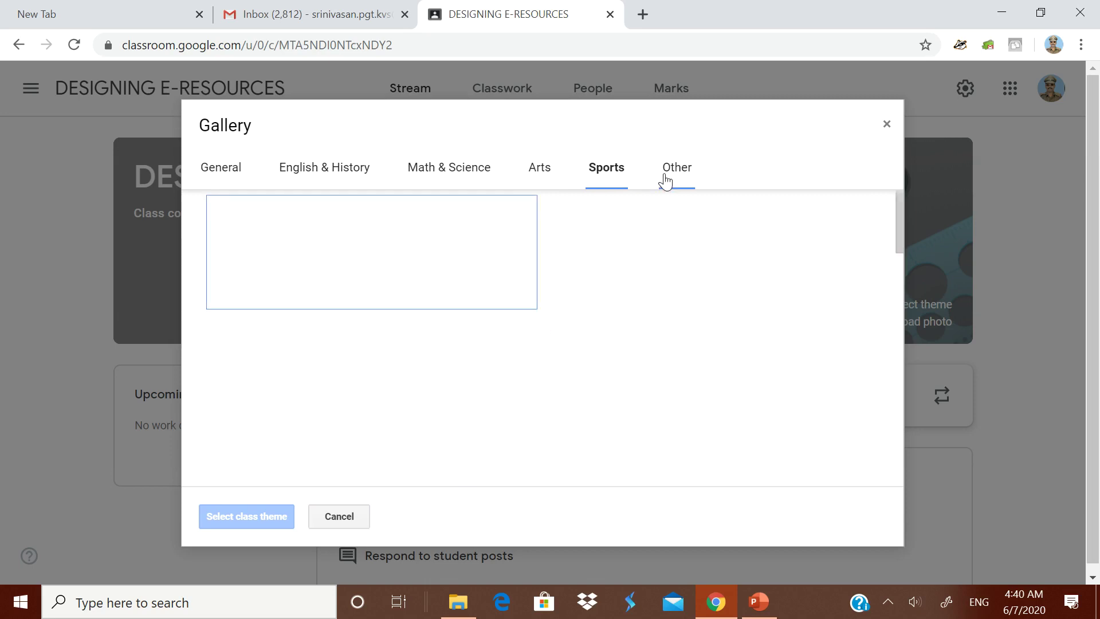
left_click(676, 174)
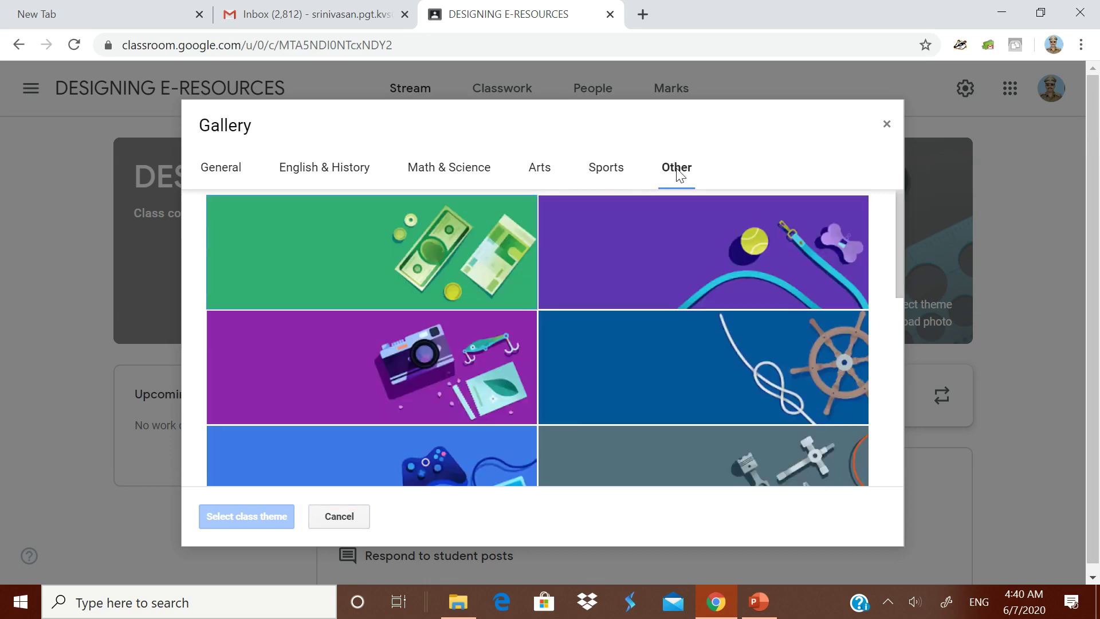
scroll(459, 260, "down", 9)
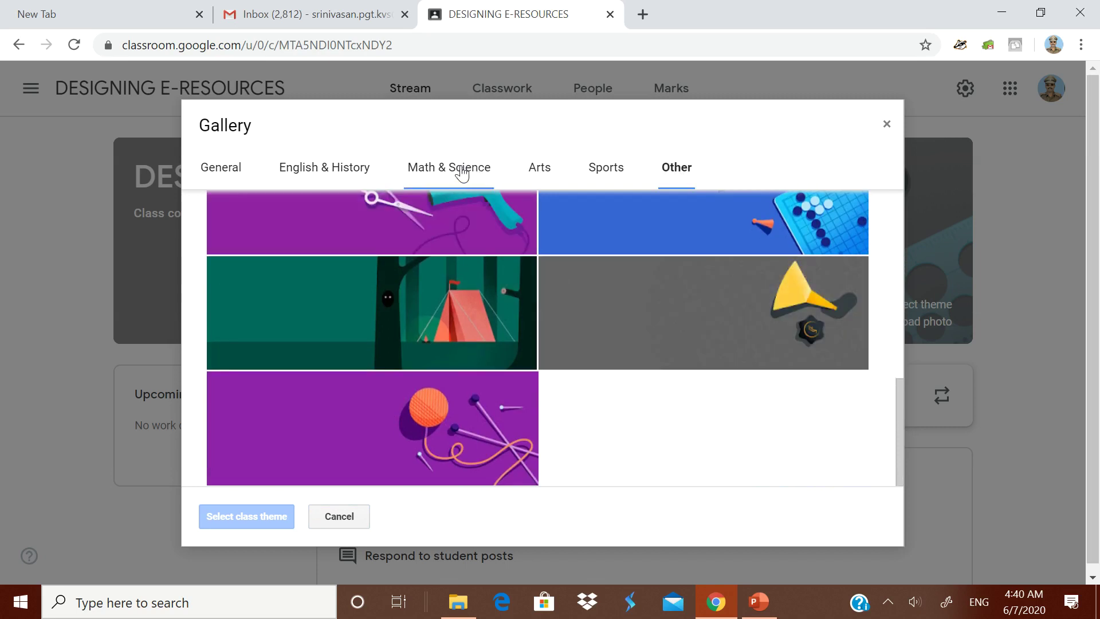
left_click(444, 172)
scroll(539, 272, "down", 1)
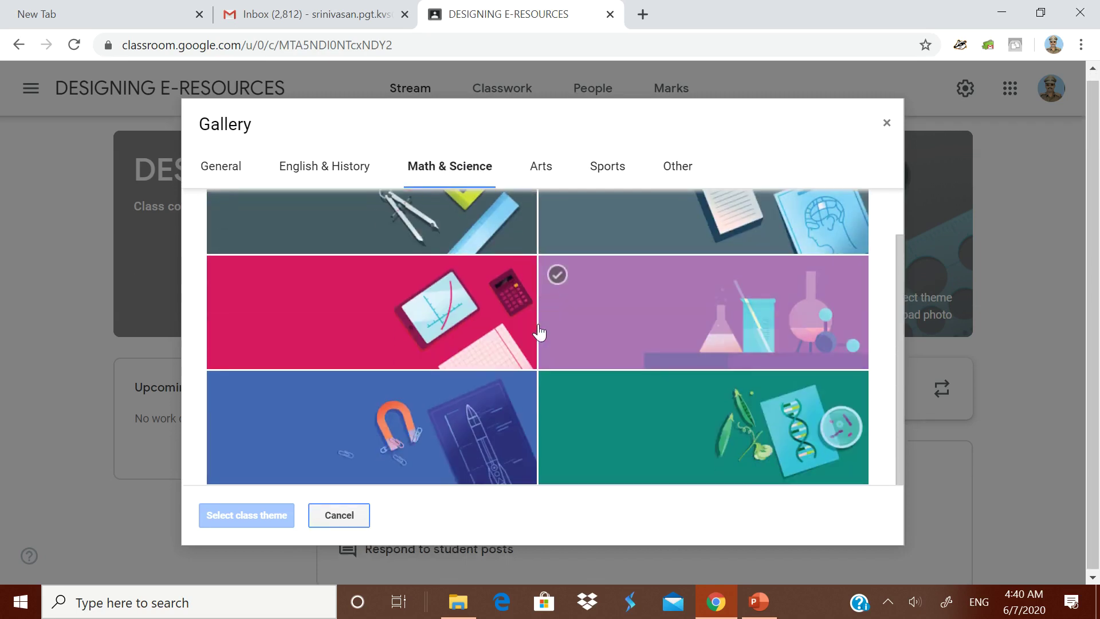
scroll(492, 321, "up", 1)
scroll(467, 318, "down", 1)
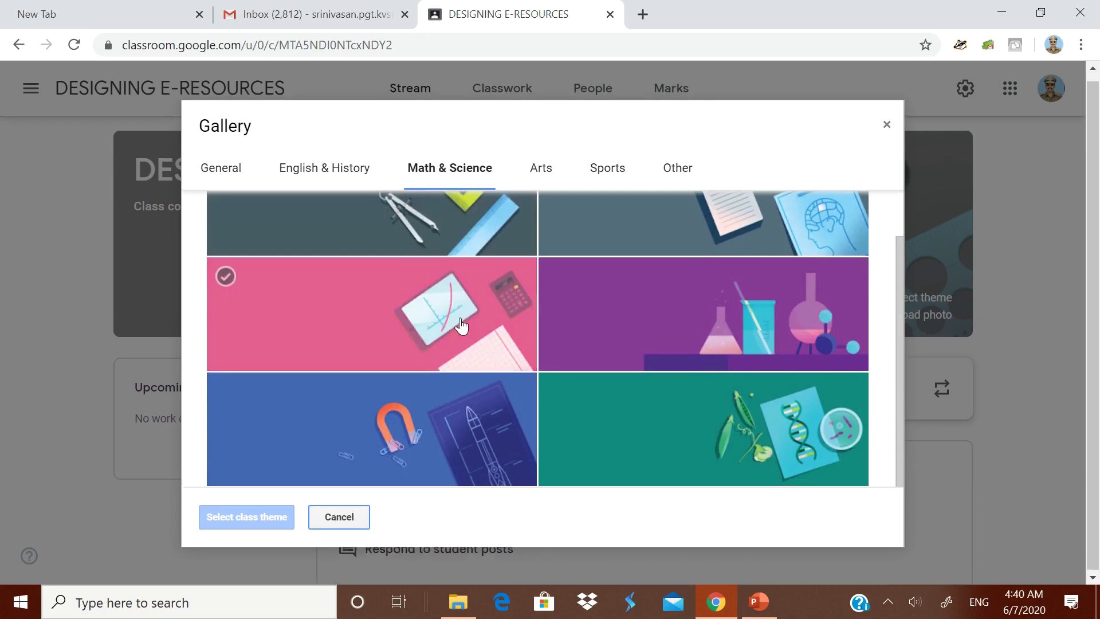
scroll(462, 321, "up", 1)
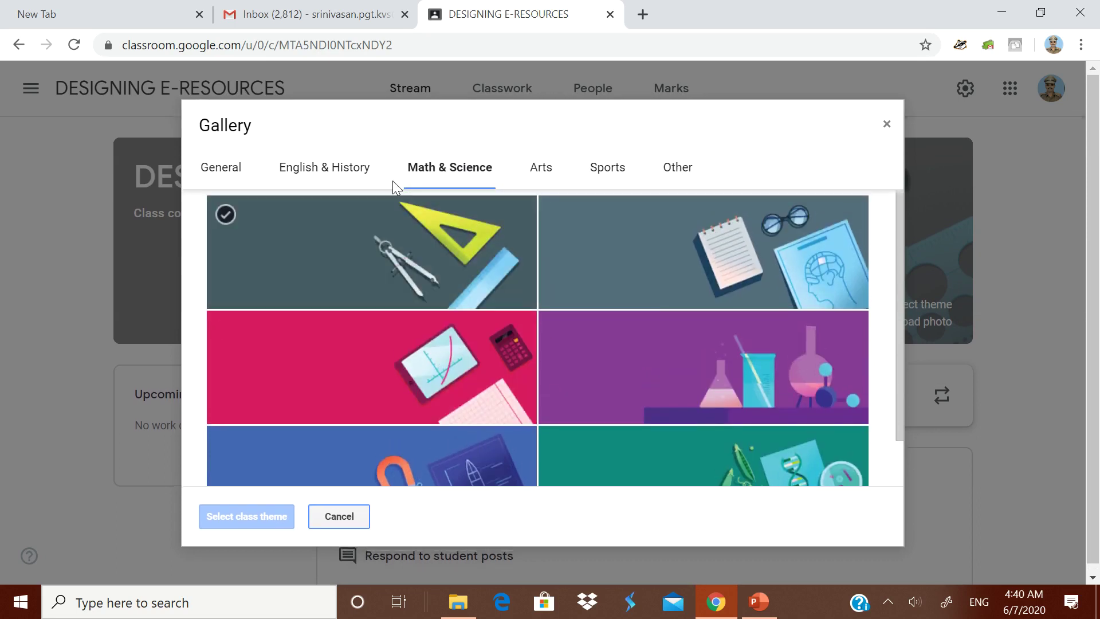
Apply the green General theme with the phone and handwritten letter as the class theme.
left_click(231, 179)
scroll(625, 293, "down", 5)
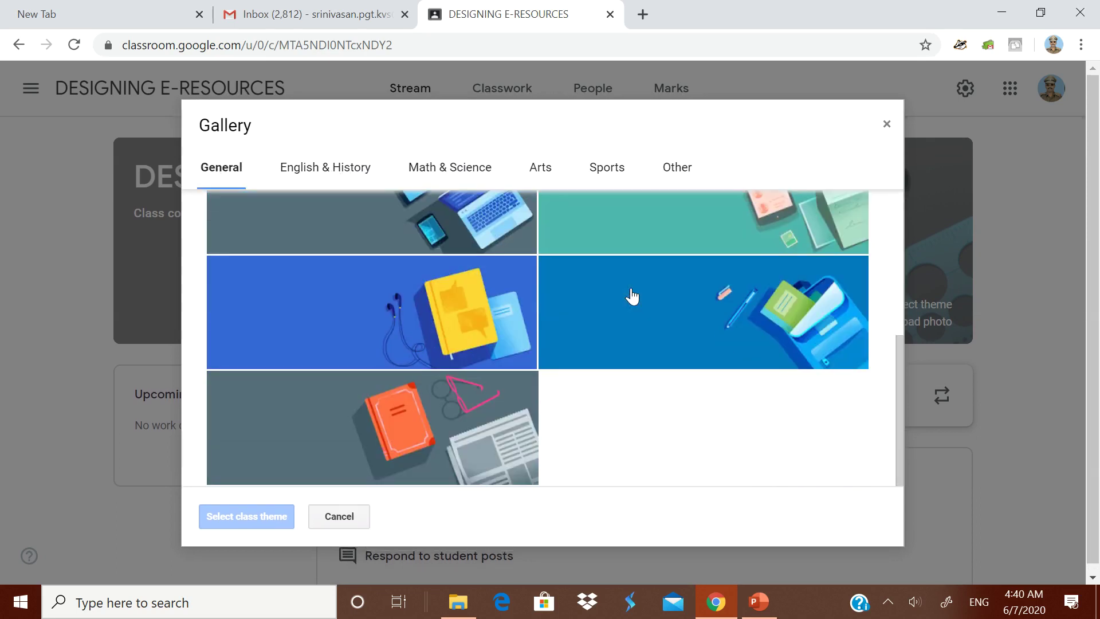
scroll(633, 296, "up", 5)
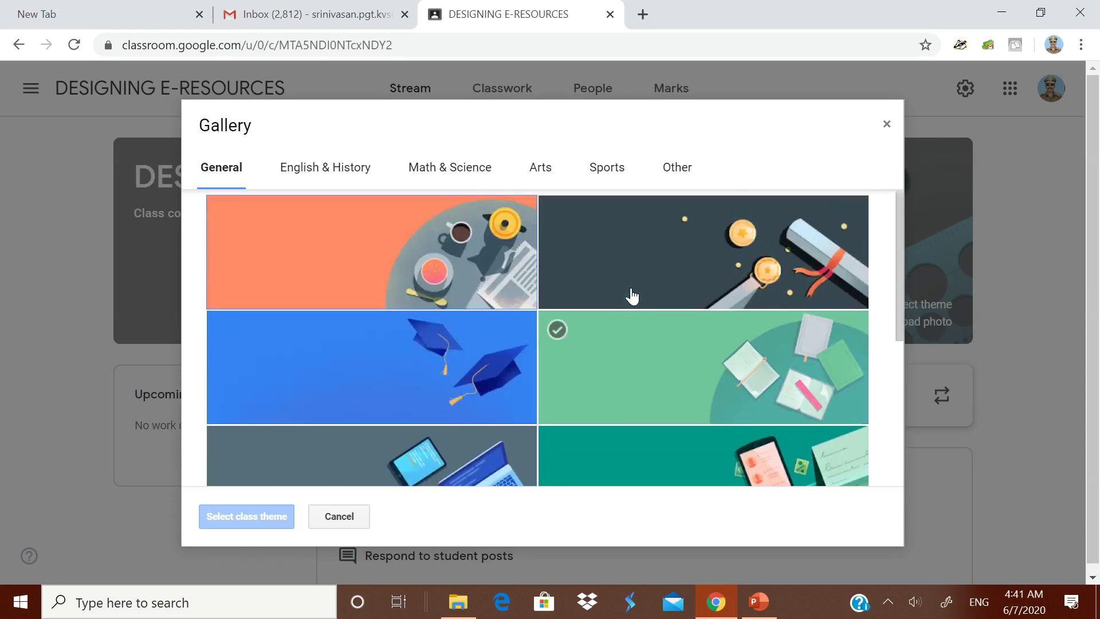
scroll(746, 386, "down", 5)
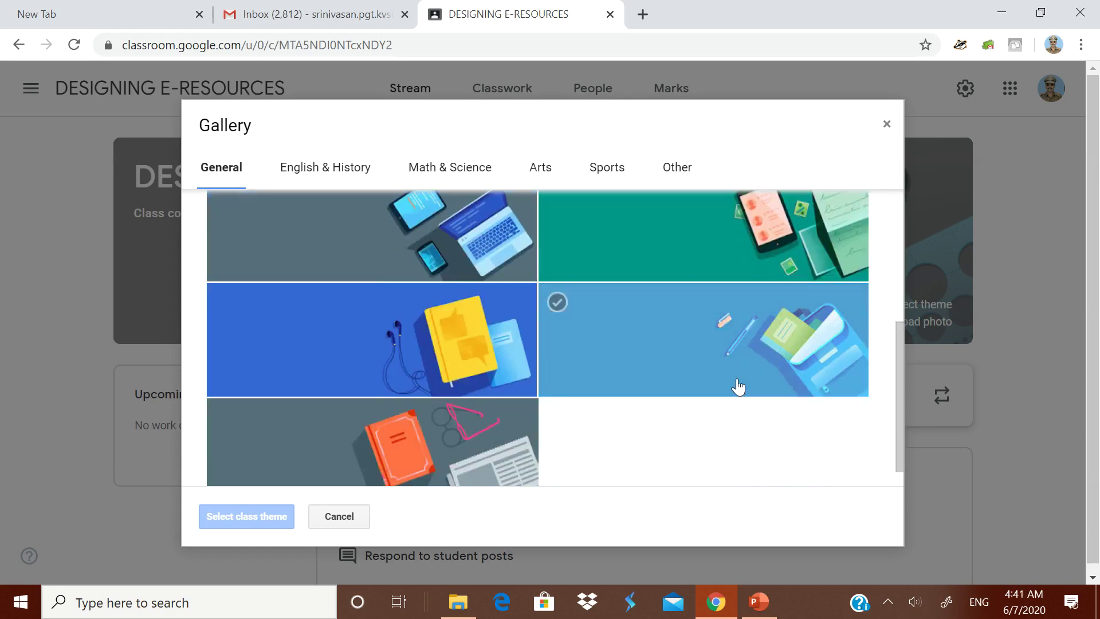
left_click(718, 241)
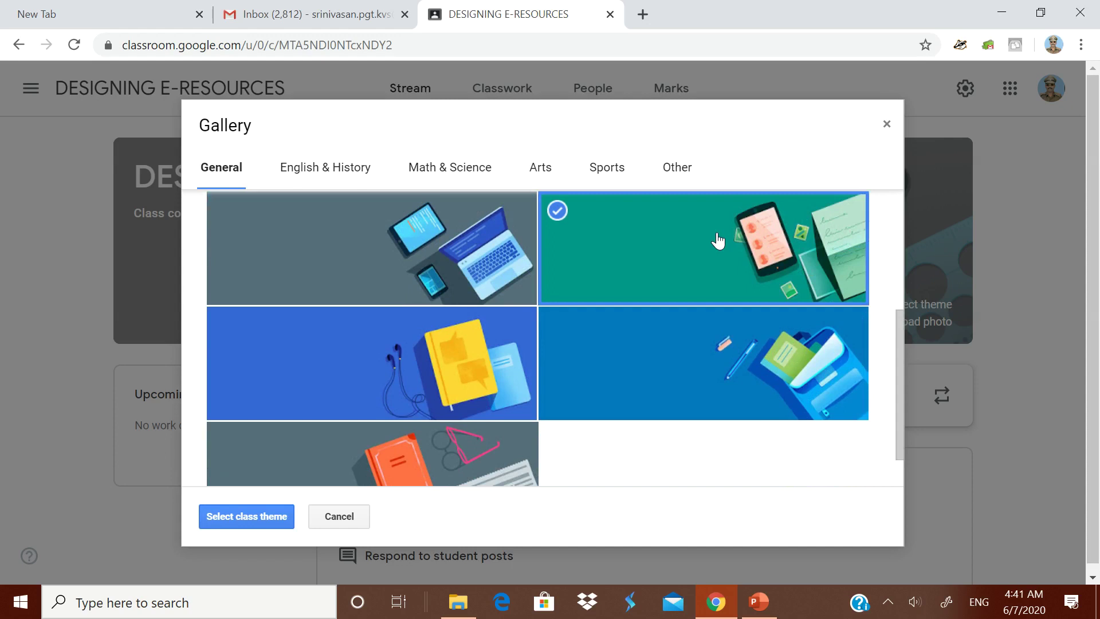
left_click(258, 521)
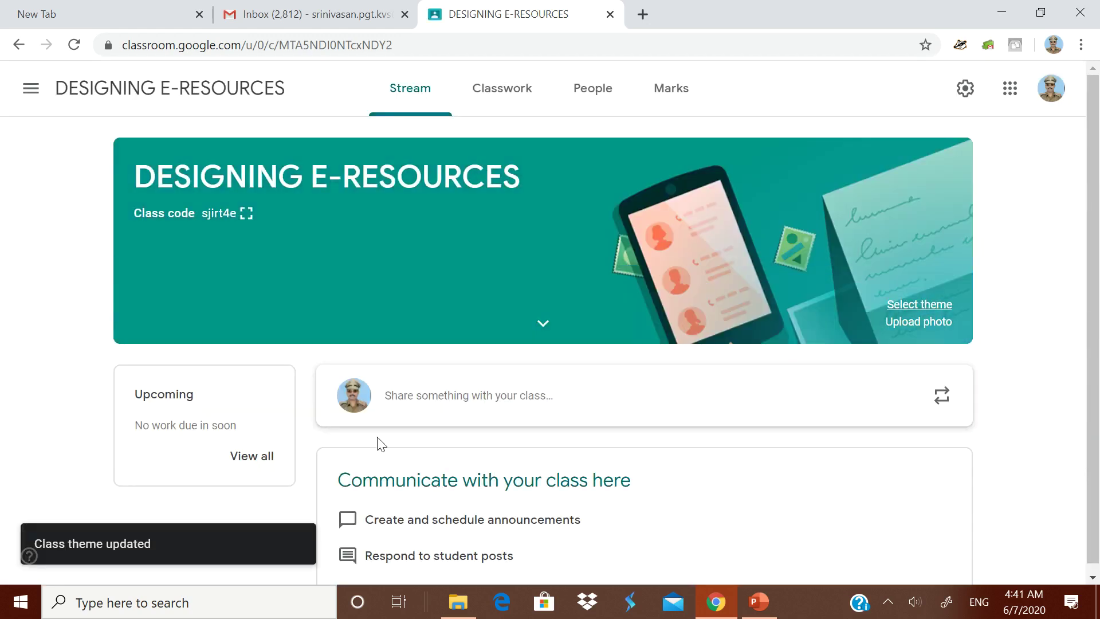
Check the class's teacher and student lists, and display the class code enlarged from the stream.
scroll(494, 271, "down", 1)
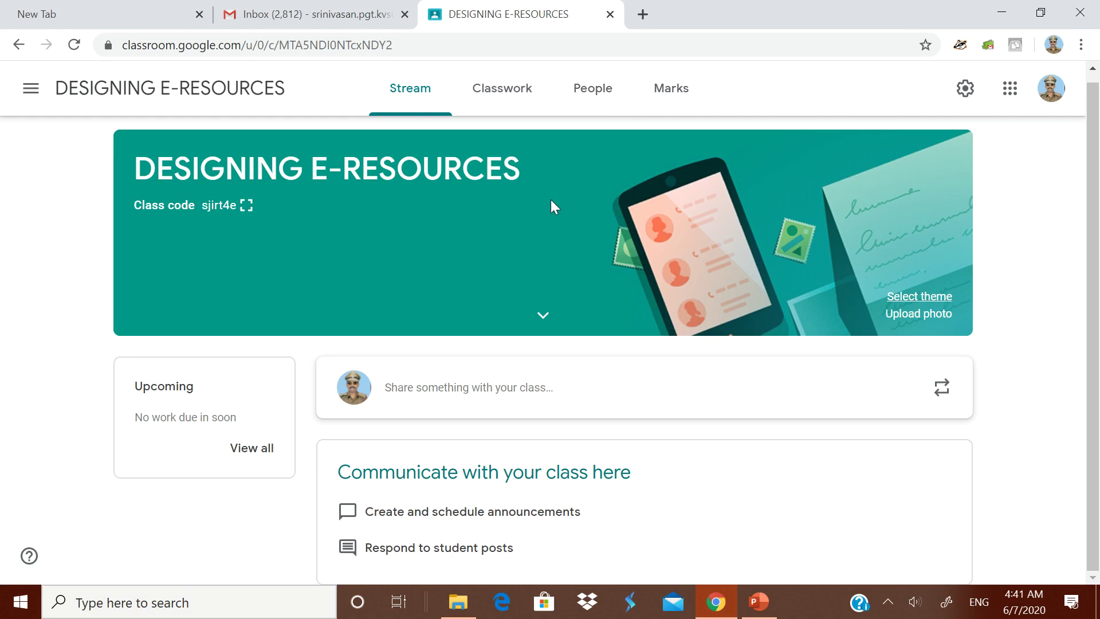
left_click(592, 103)
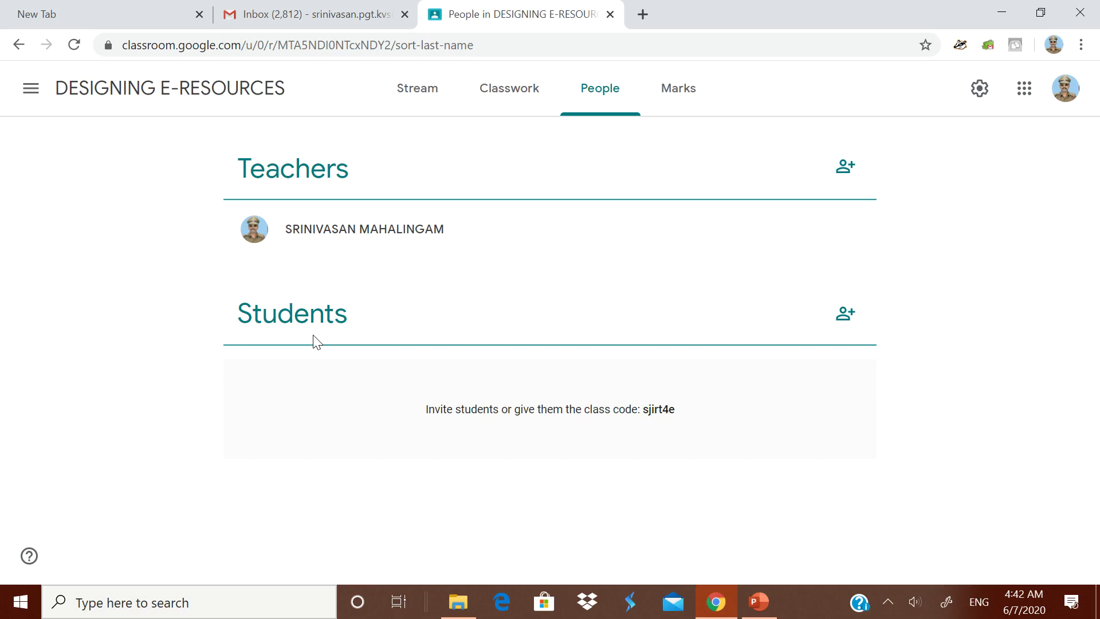
left_click(423, 93)
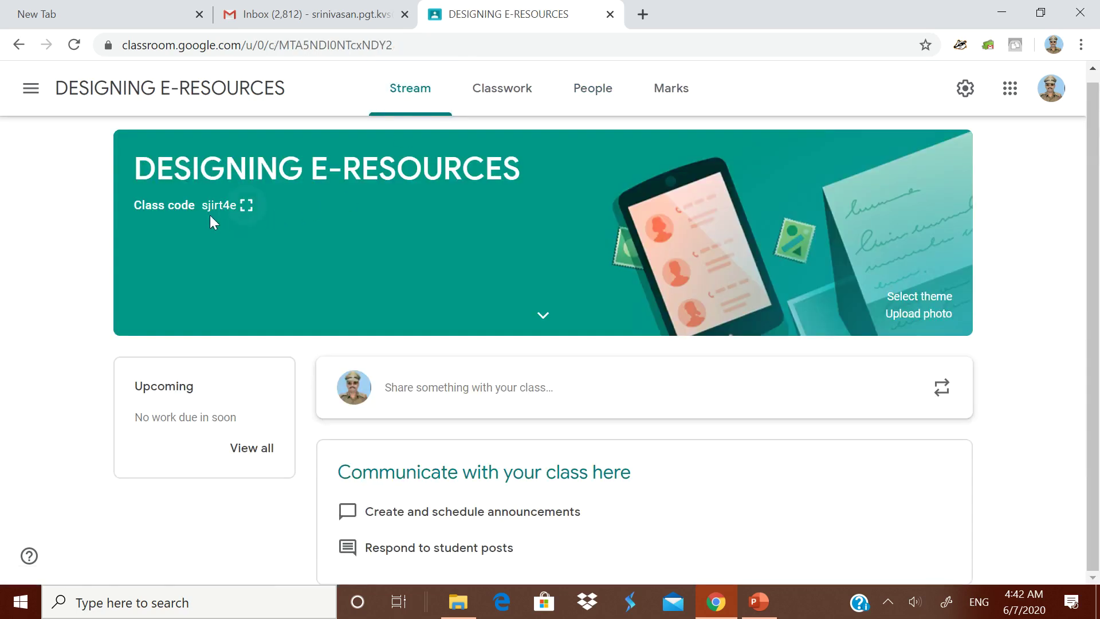
left_click(247, 206)
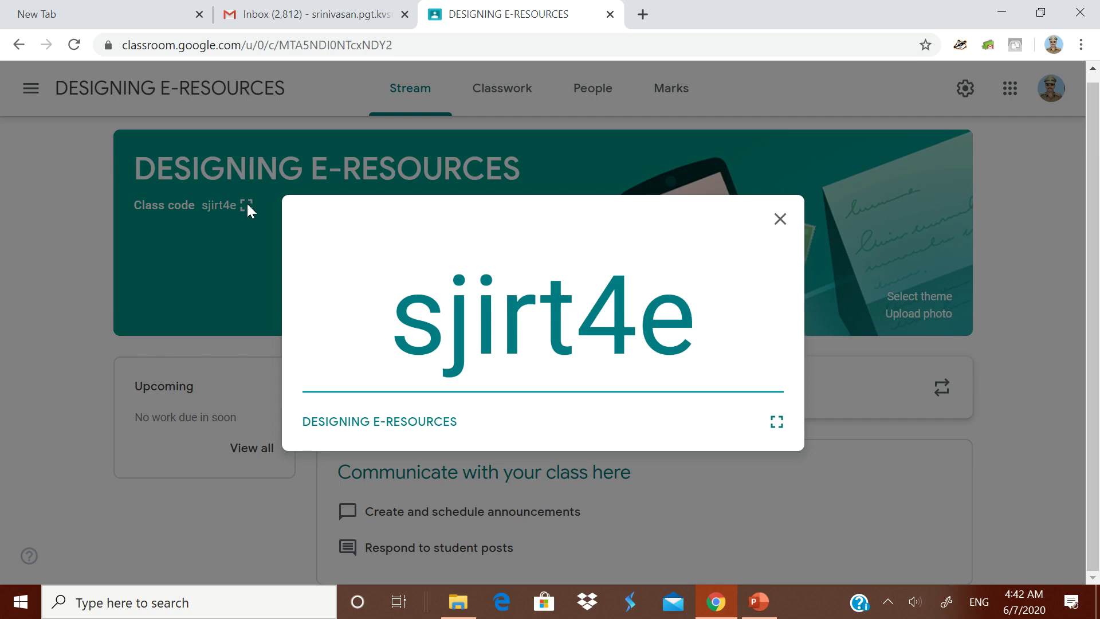
left_click(786, 222)
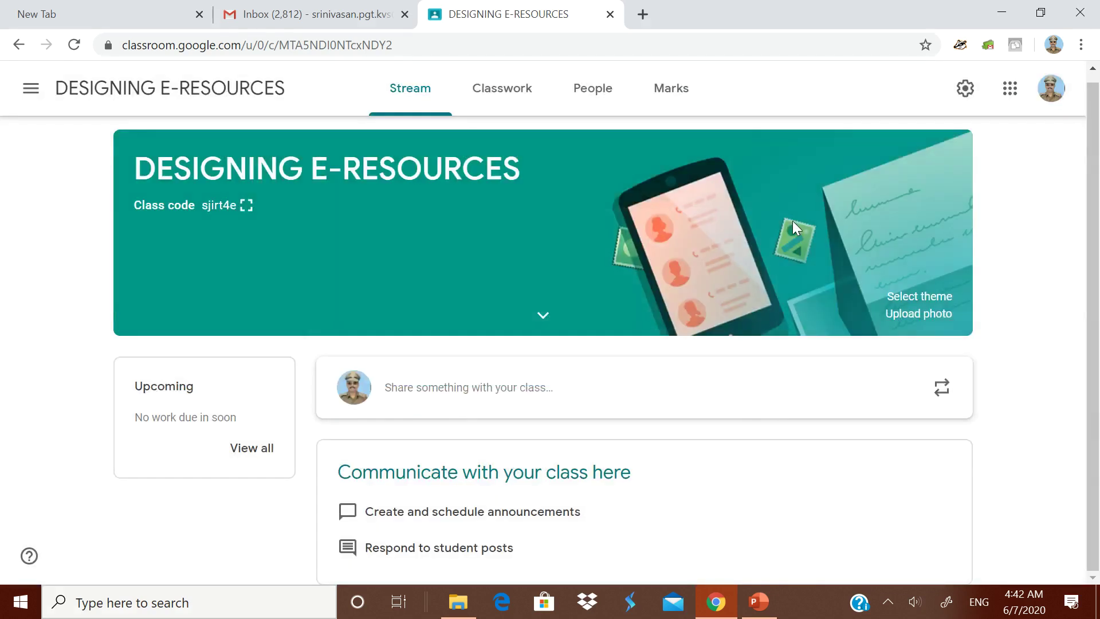
Invite a student to the class, searching by name and choosing the matching e-mail account.
left_click(595, 96)
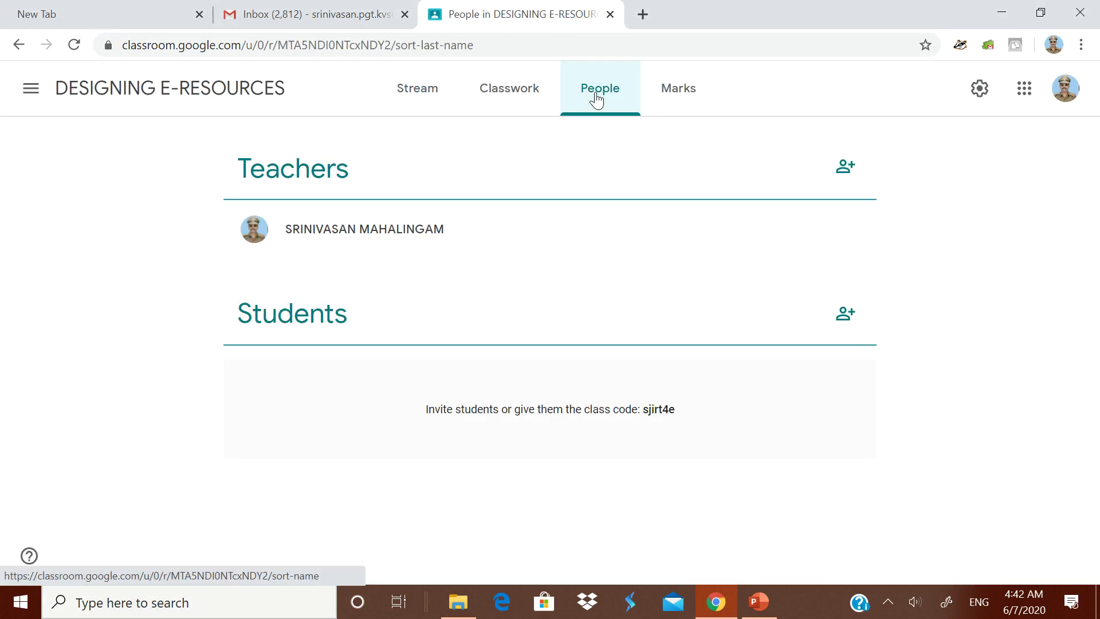
left_click(846, 313)
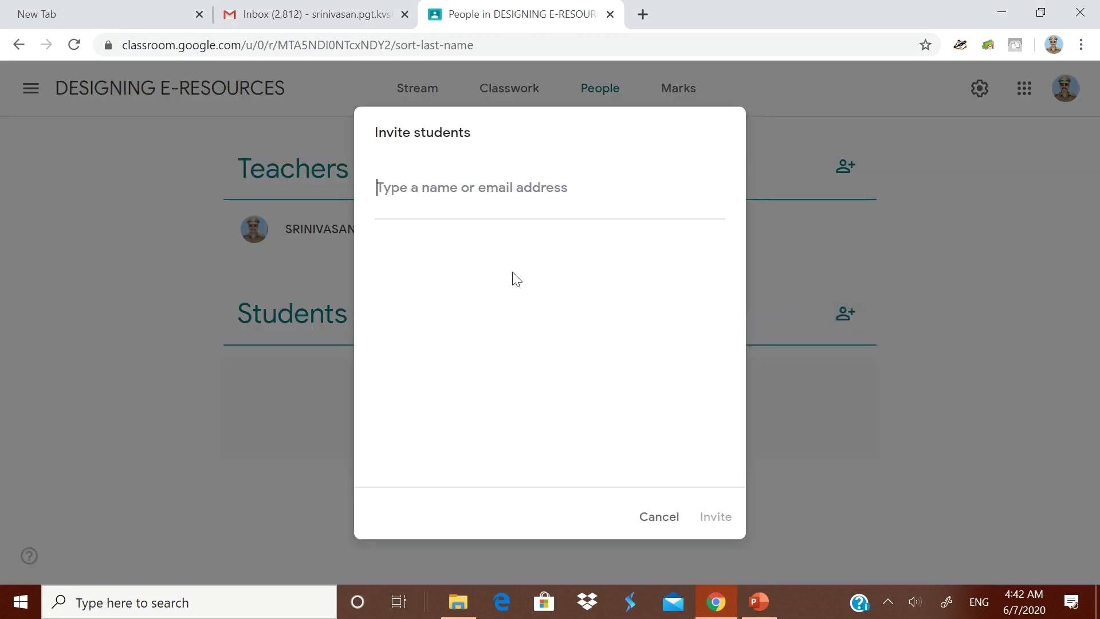
type("srinivasan")
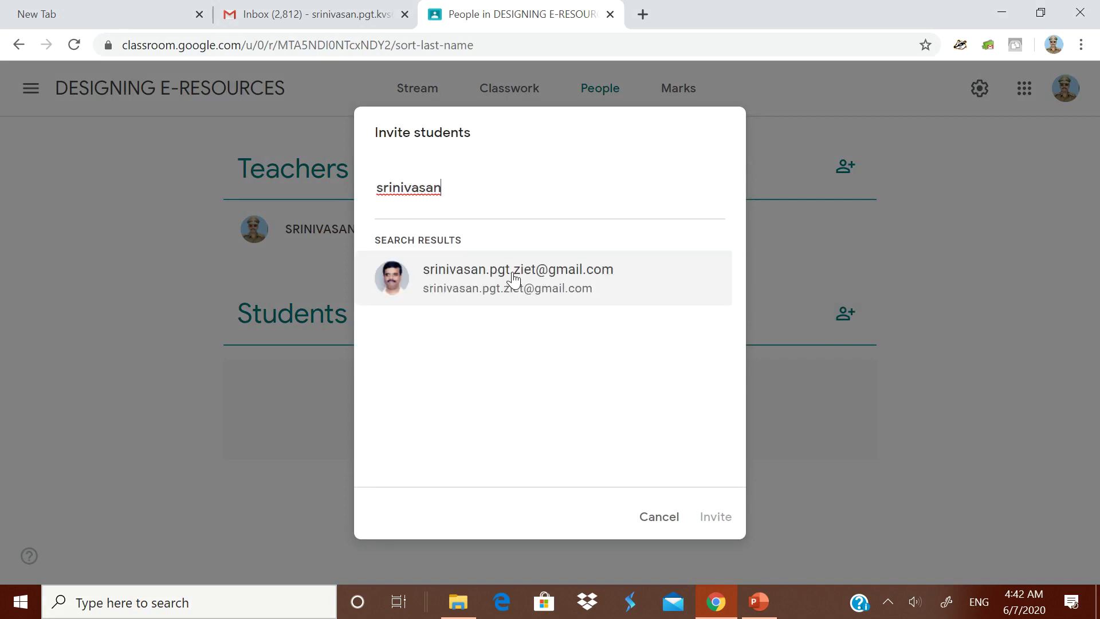
left_click(513, 279)
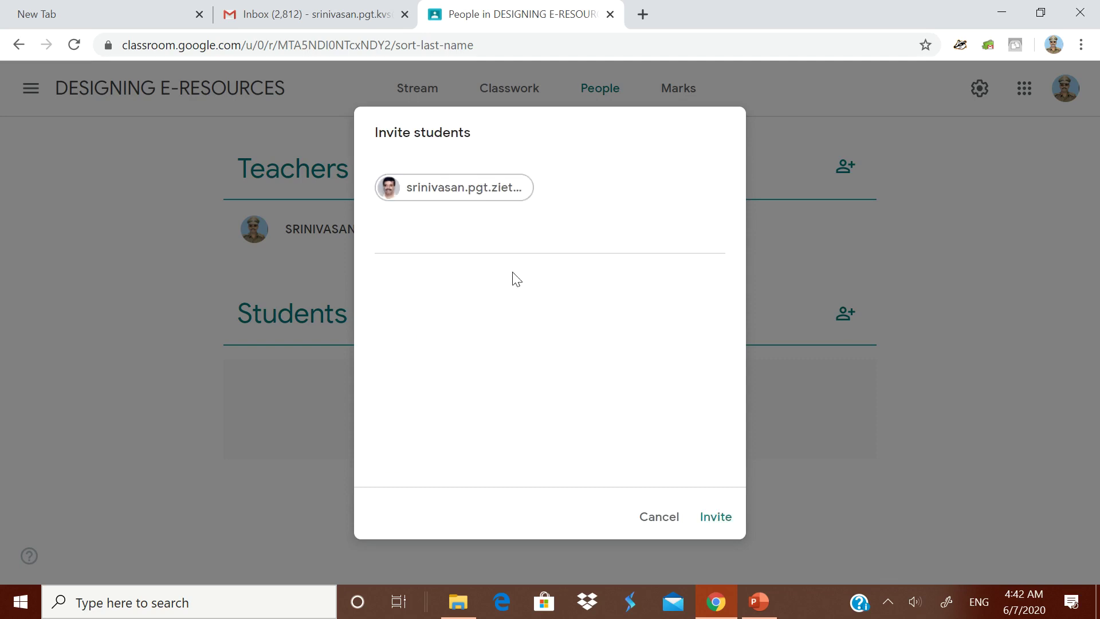
left_click(727, 518)
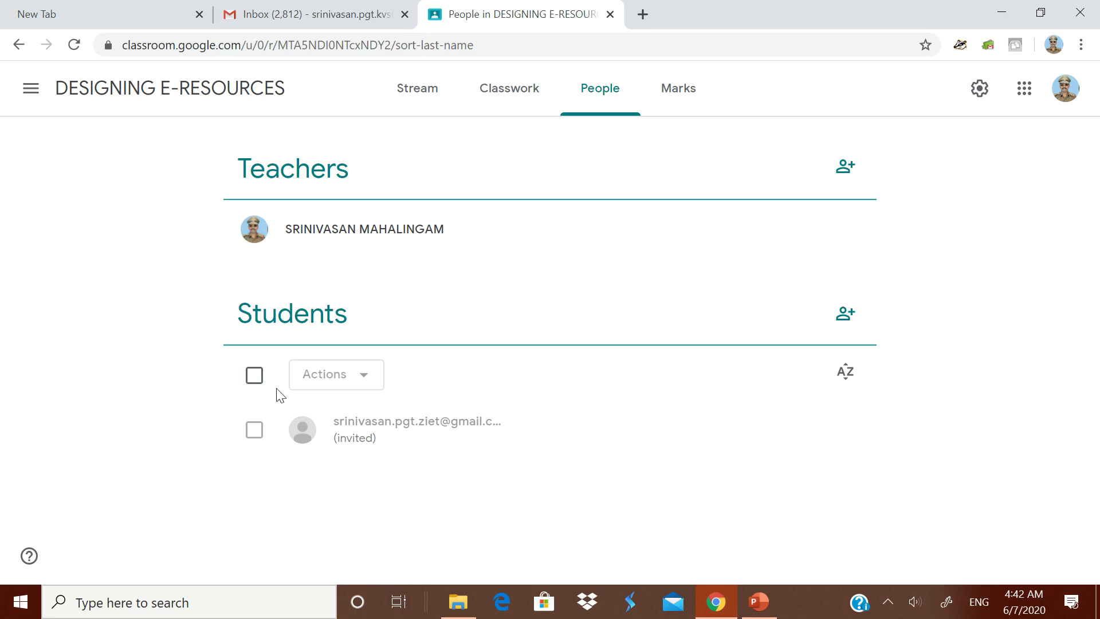
Select the invited student and view the actions available for them before returning to the class stream.
left_click(253, 430)
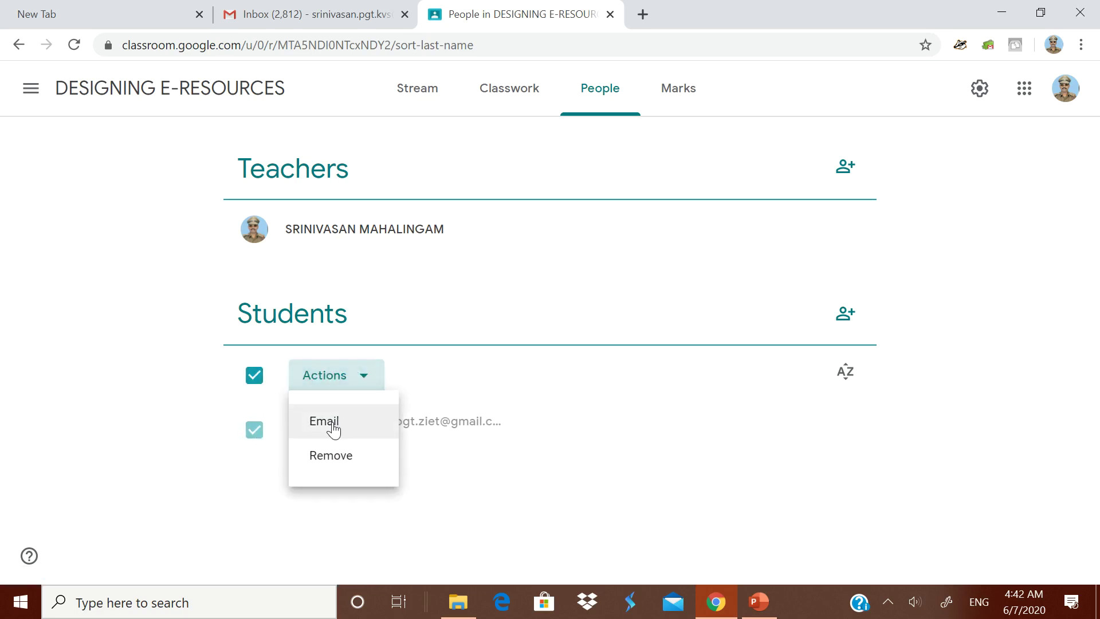
left_click(252, 384)
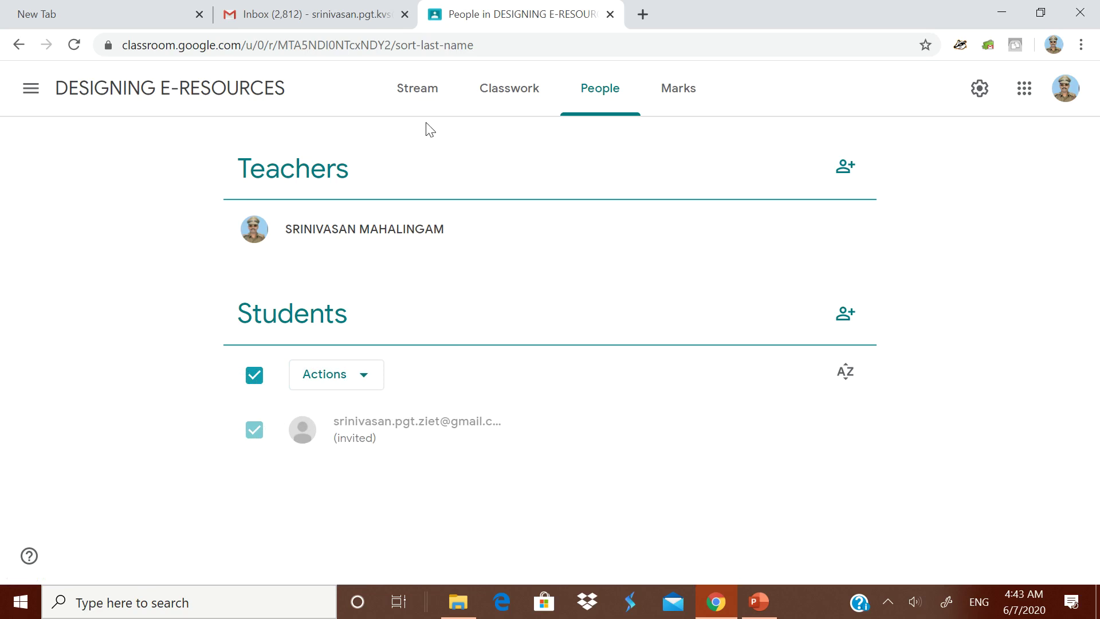
left_click(422, 104)
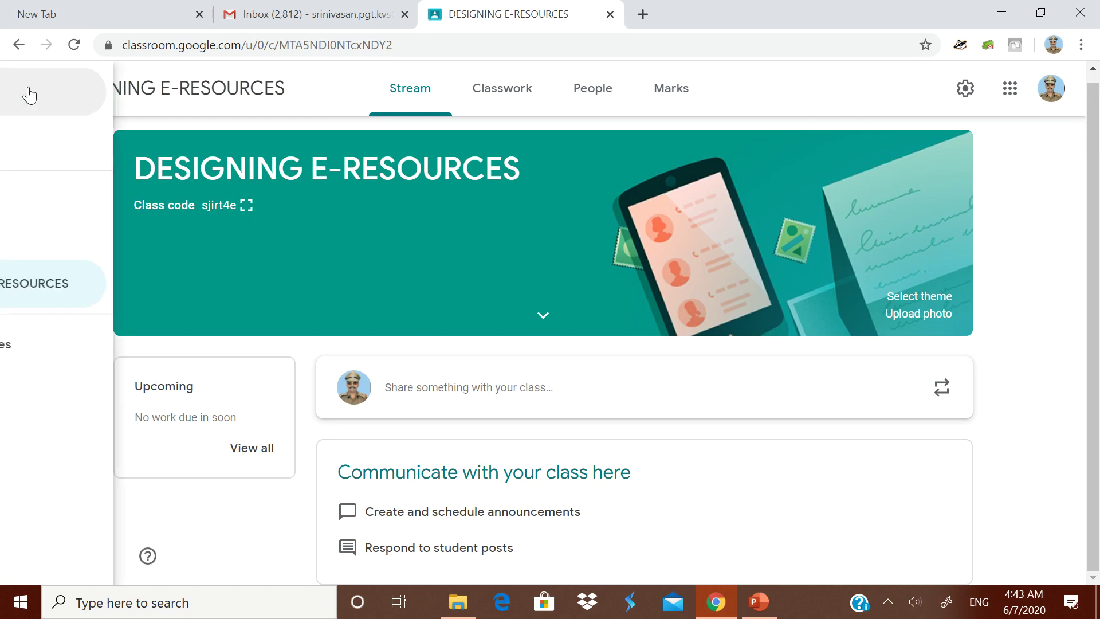
Open the general Classroom settings and review the profile, email, comment and teaching notification options.
left_click(31, 88)
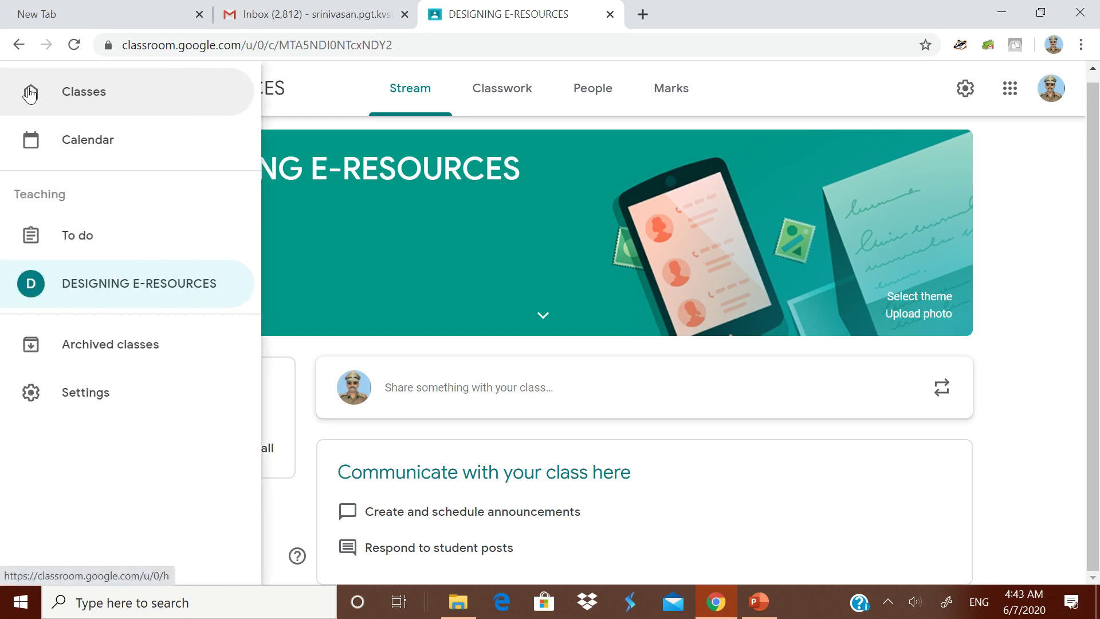
left_click(93, 401)
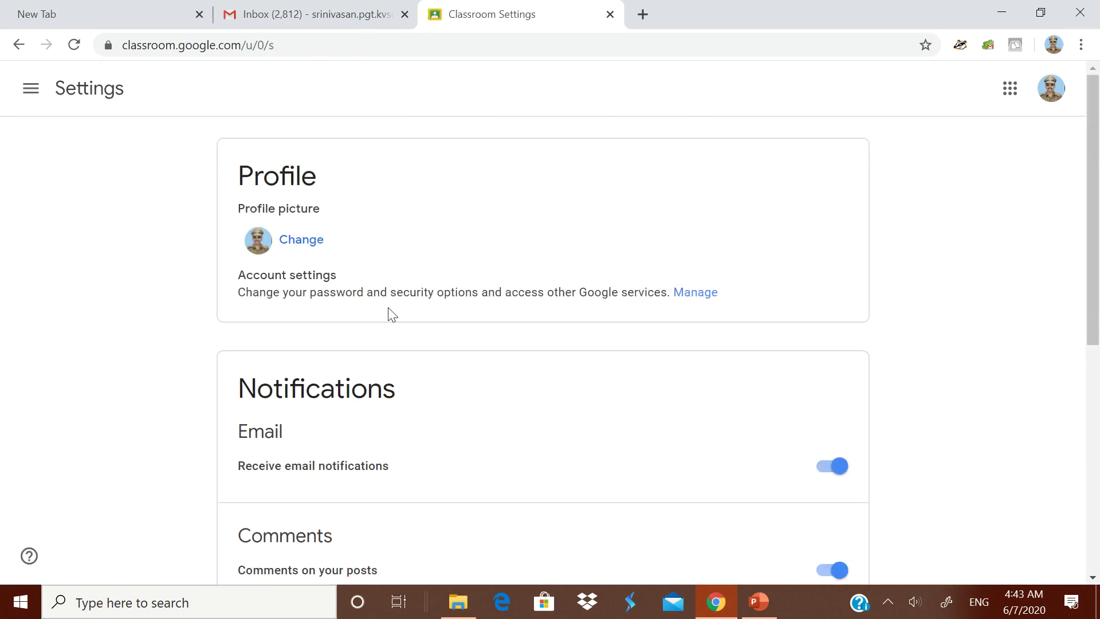
scroll(533, 397, "down", 1)
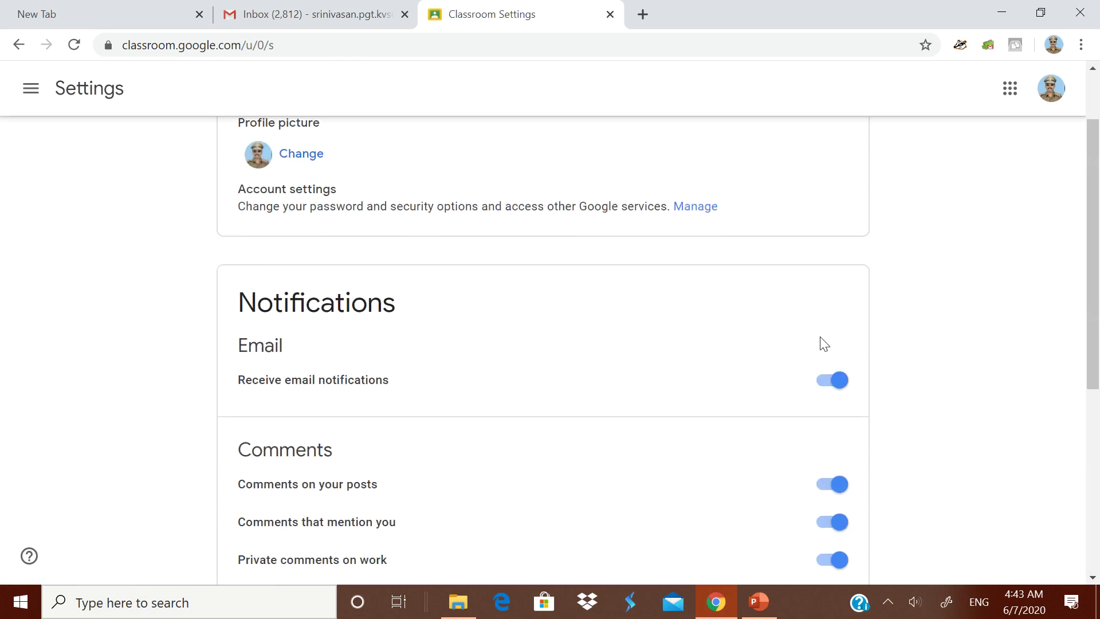
scroll(720, 401, "down", 3)
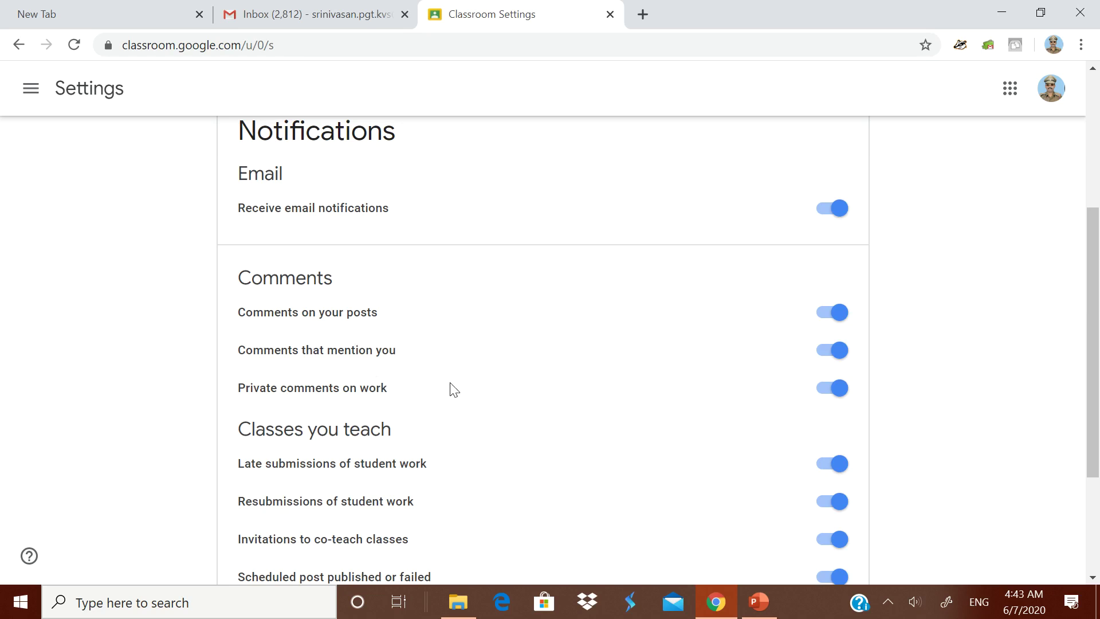
scroll(459, 379, "down", 3)
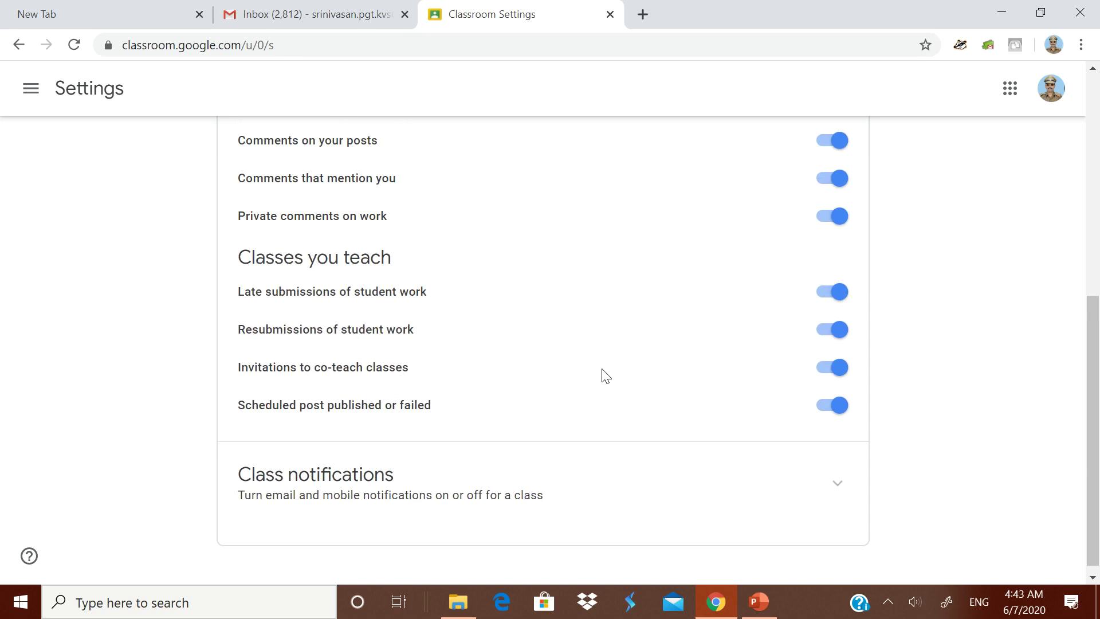
scroll(606, 376, "down", 1)
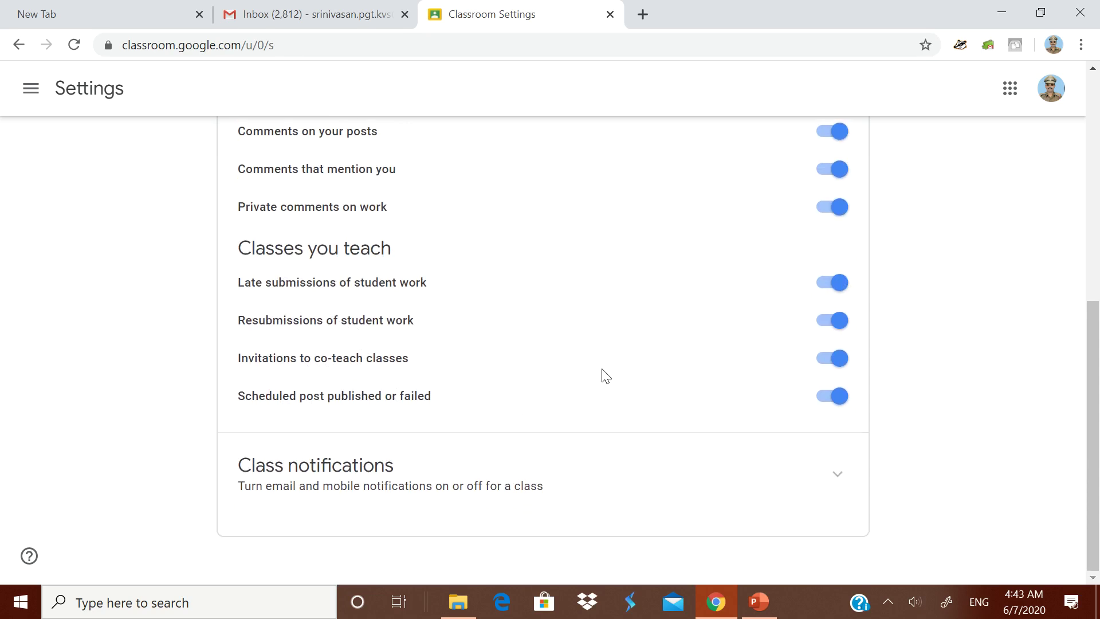
Return from the general Classroom settings to the DESIGNING E-RESOURCES class and open its class settings at the General section.
scroll(605, 375, "up", 8)
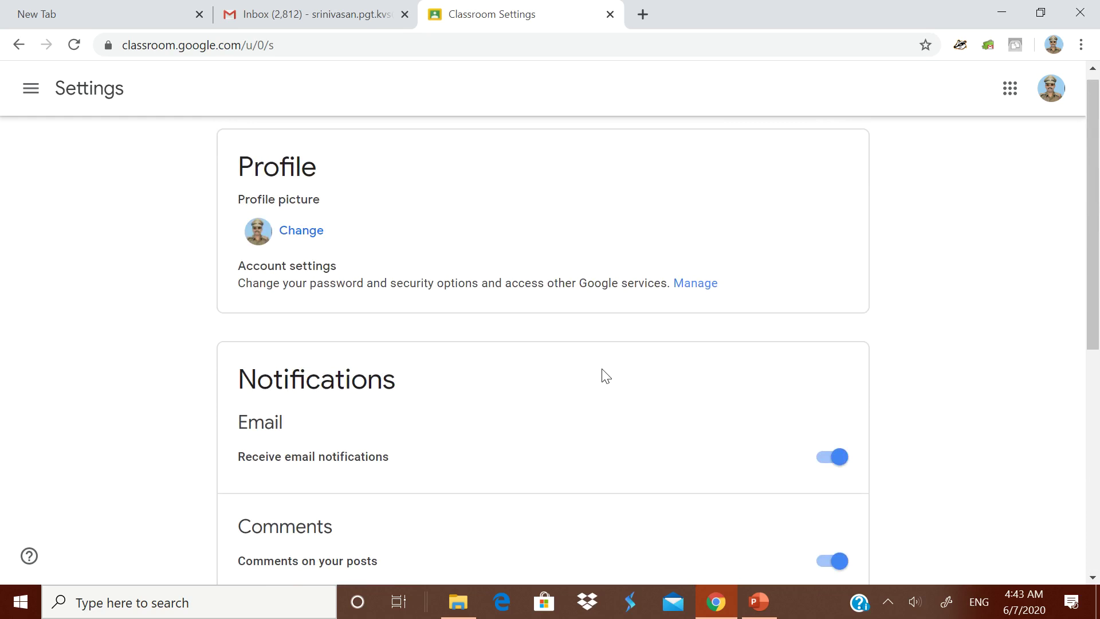
scroll(606, 375, "up", 1)
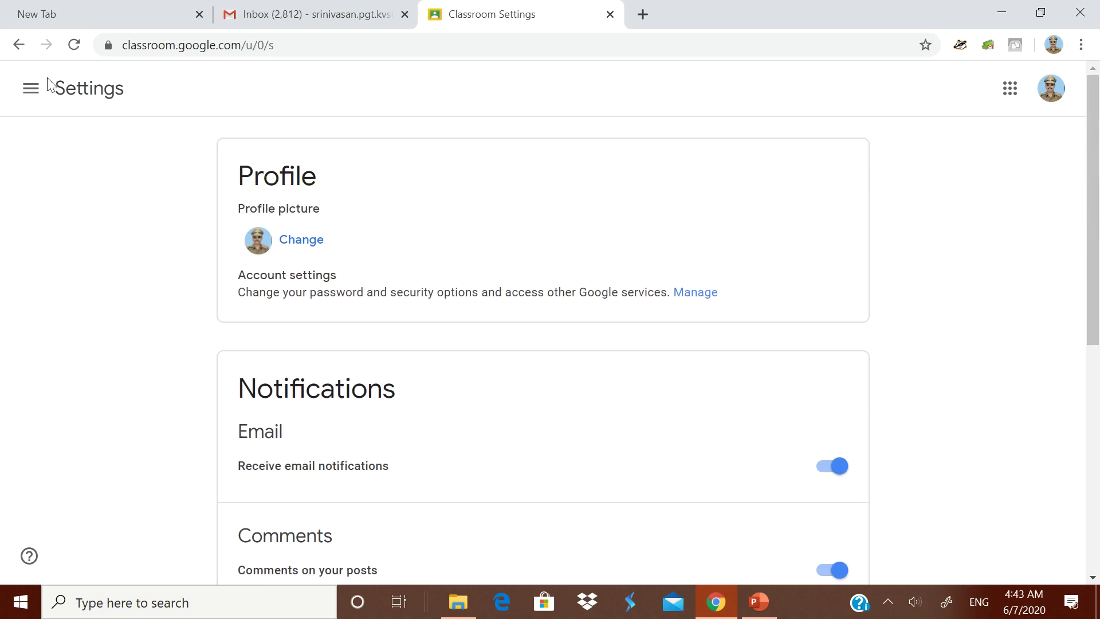
left_click(19, 45)
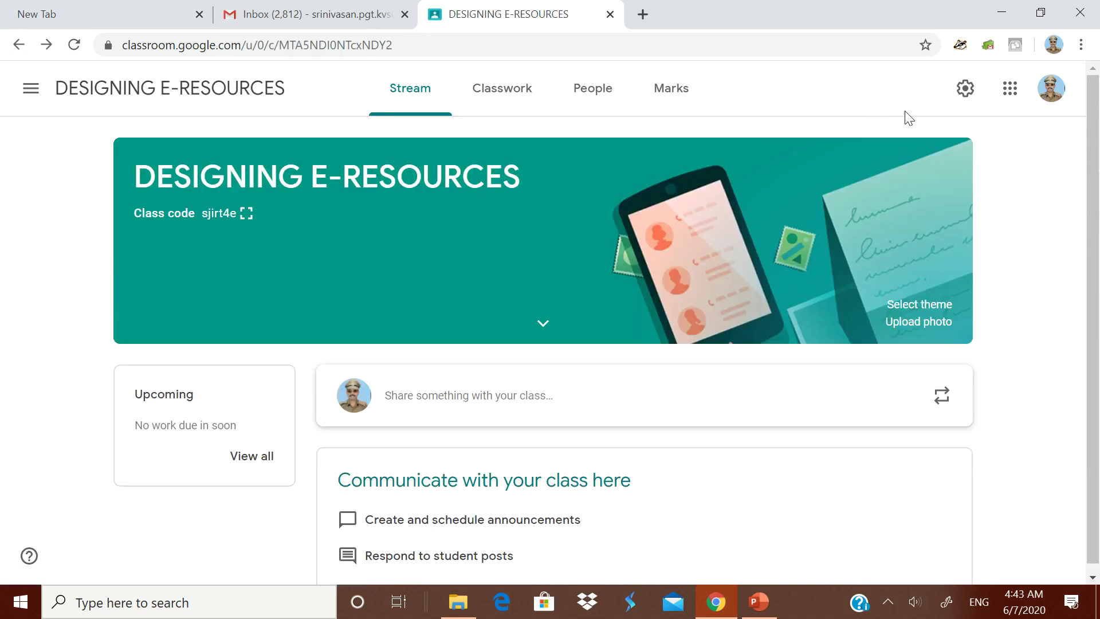
left_click(966, 89)
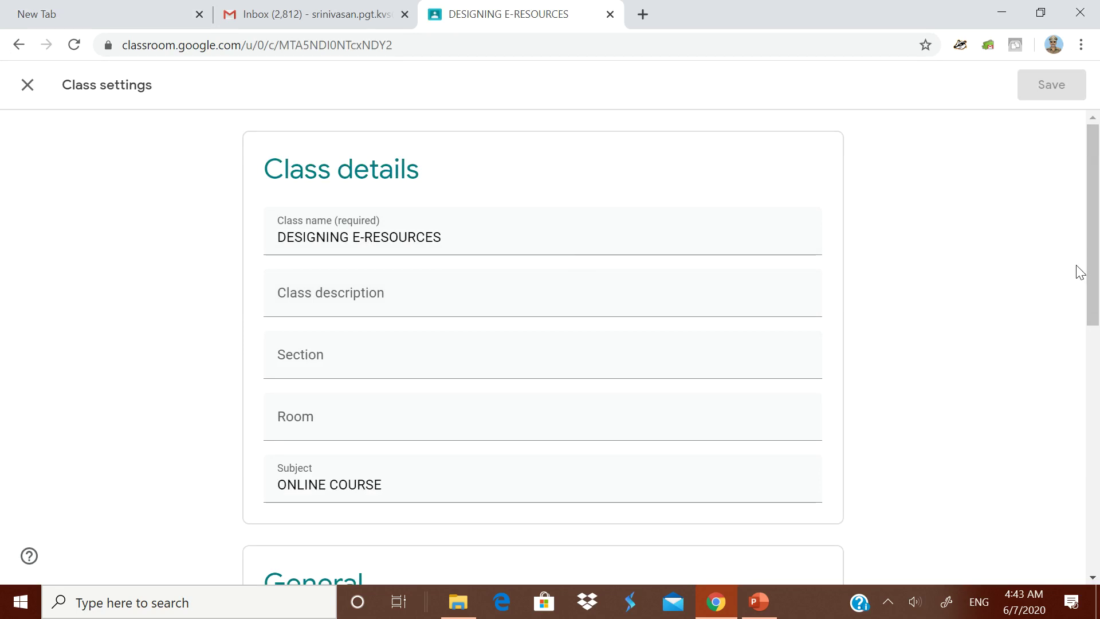
scroll(900, 272, "down", 5)
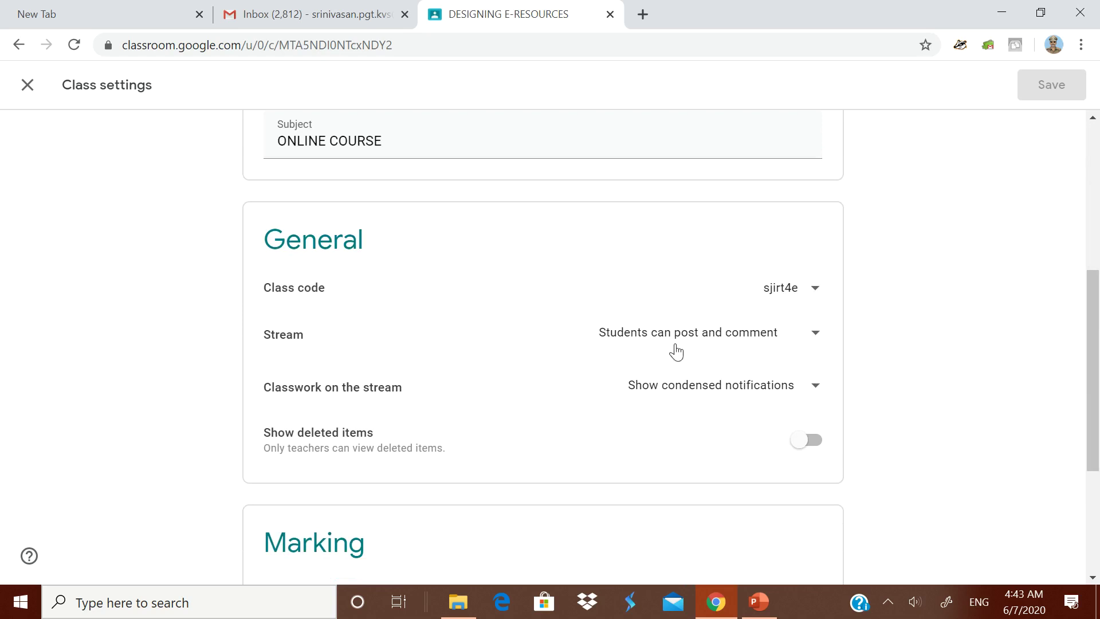
Set the class's Stream permission to "Students can only comment" and save the class settings after checking the Marking section.
left_click(817, 340)
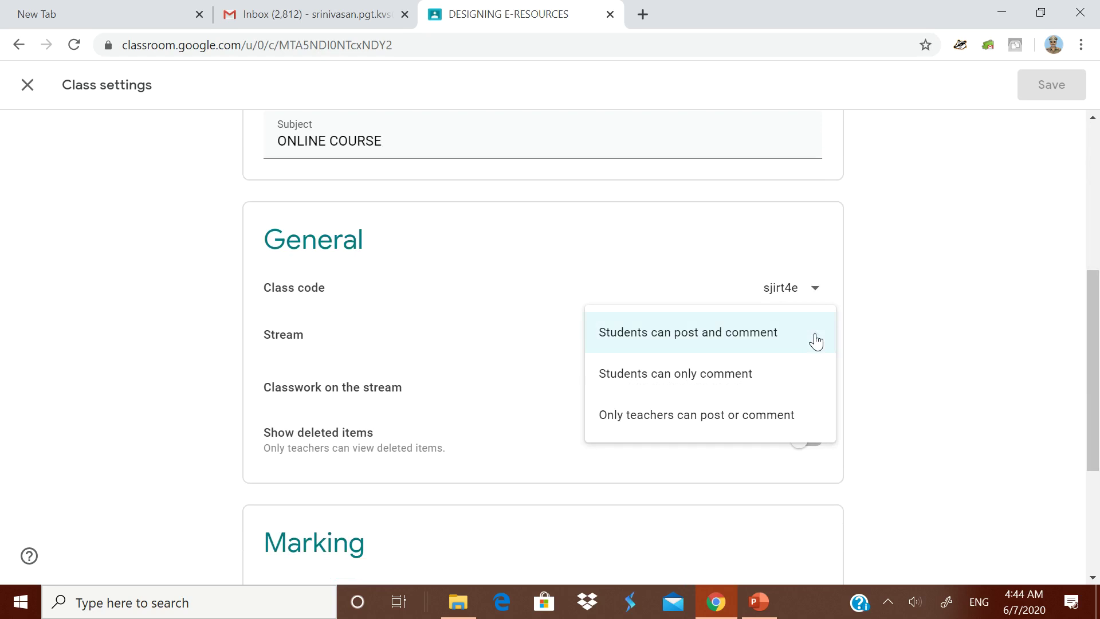
left_click(886, 331)
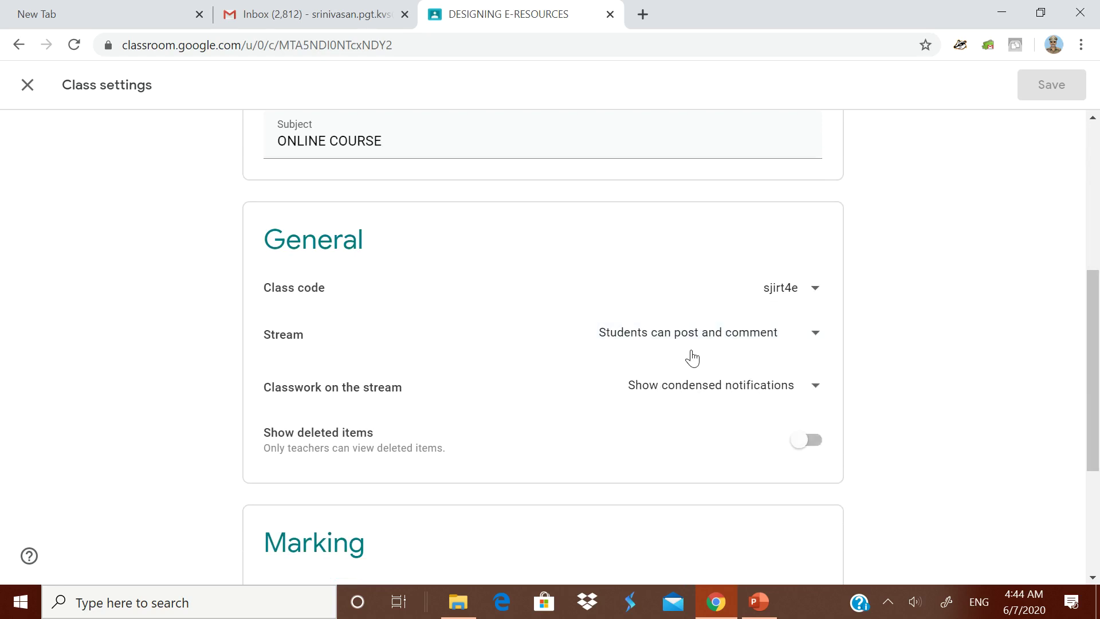
left_click(811, 339)
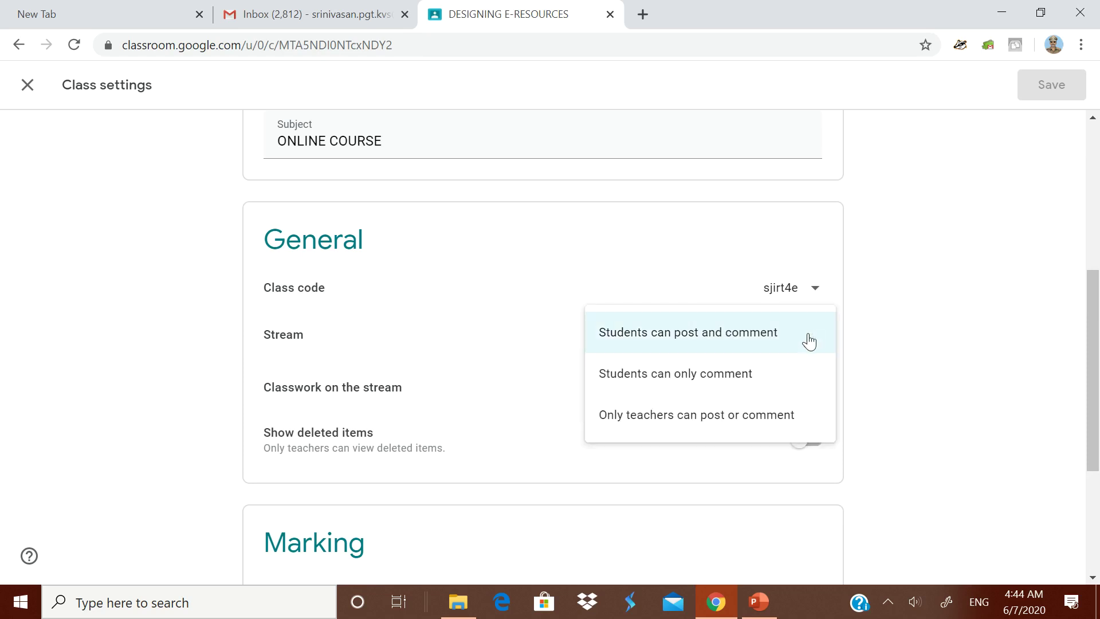
left_click(723, 382)
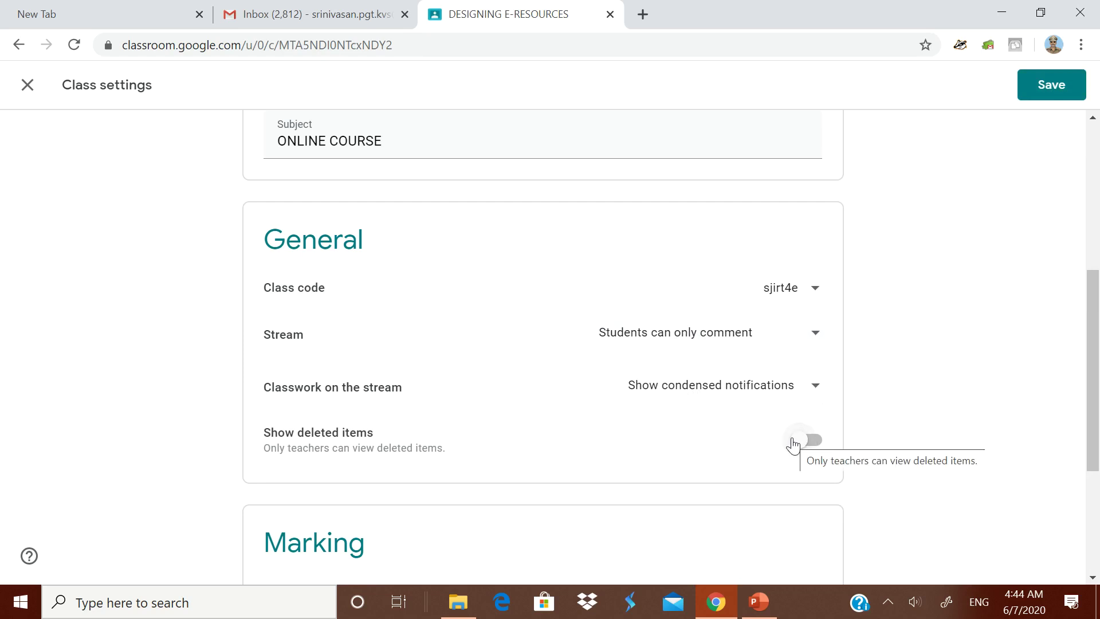
scroll(827, 395, "down", 4)
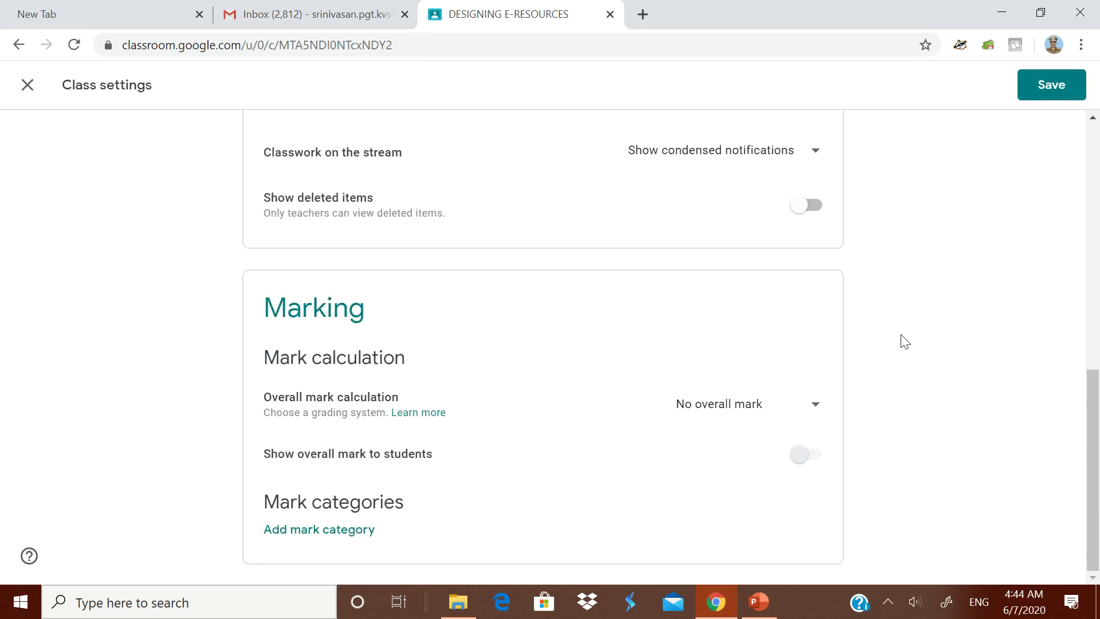
left_click(1046, 96)
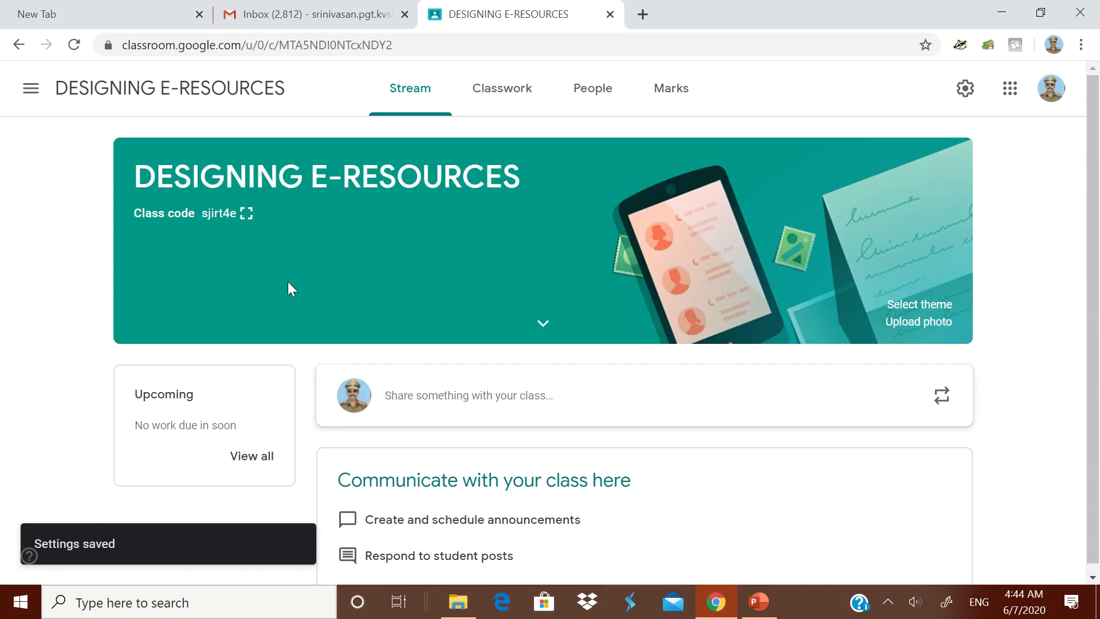
Leave the class stream and close Google Classroom, returning to the Gmail inbox.
left_click(17, 45)
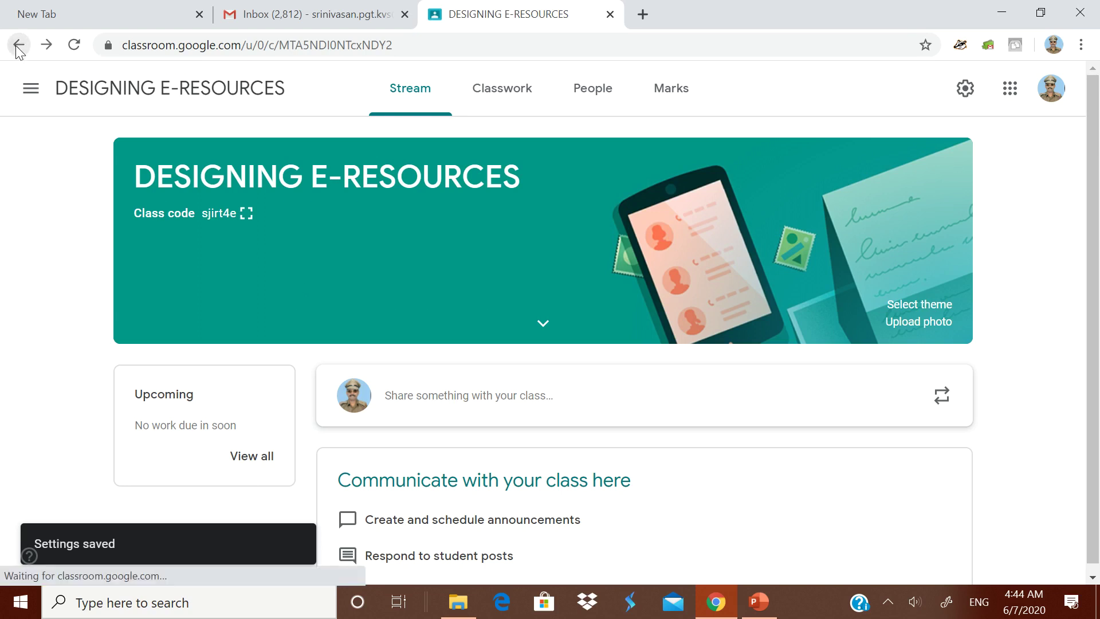
left_click(18, 46)
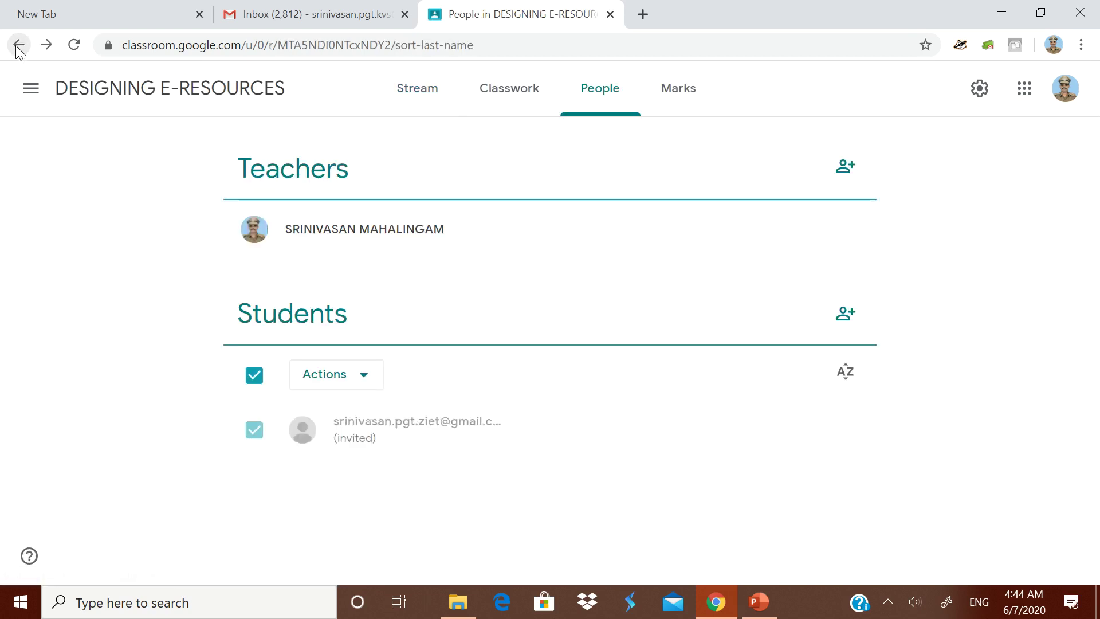
left_click(611, 15)
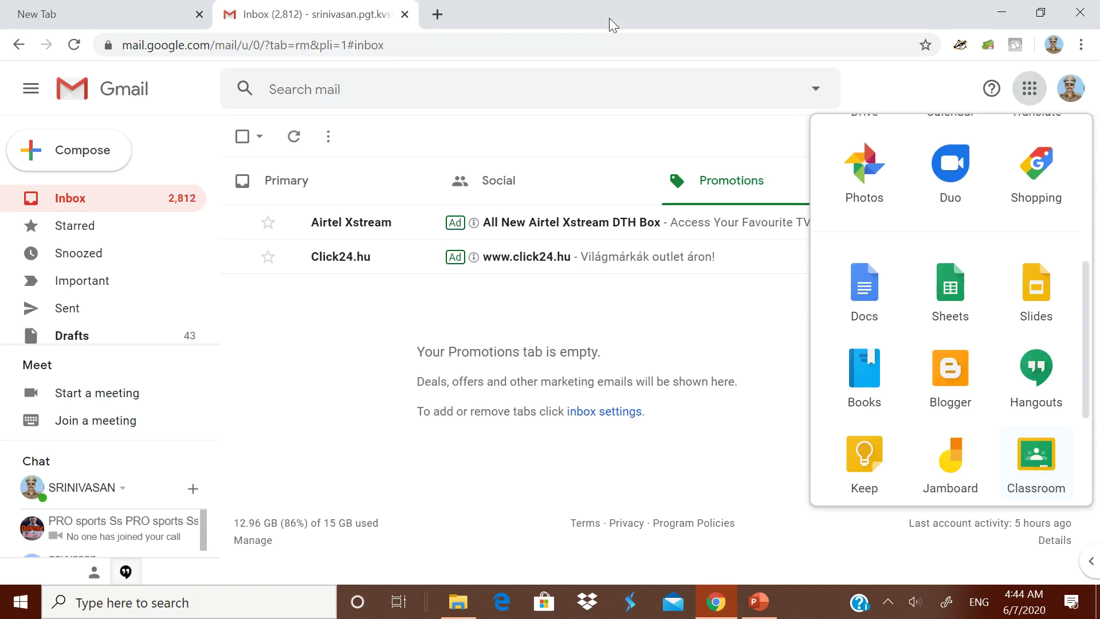
Switch to Google Classroom through Gmail's Google apps and open the DESIGNING E-RESOURCES class.
left_click(1032, 91)
scroll(951, 316, "down", 6)
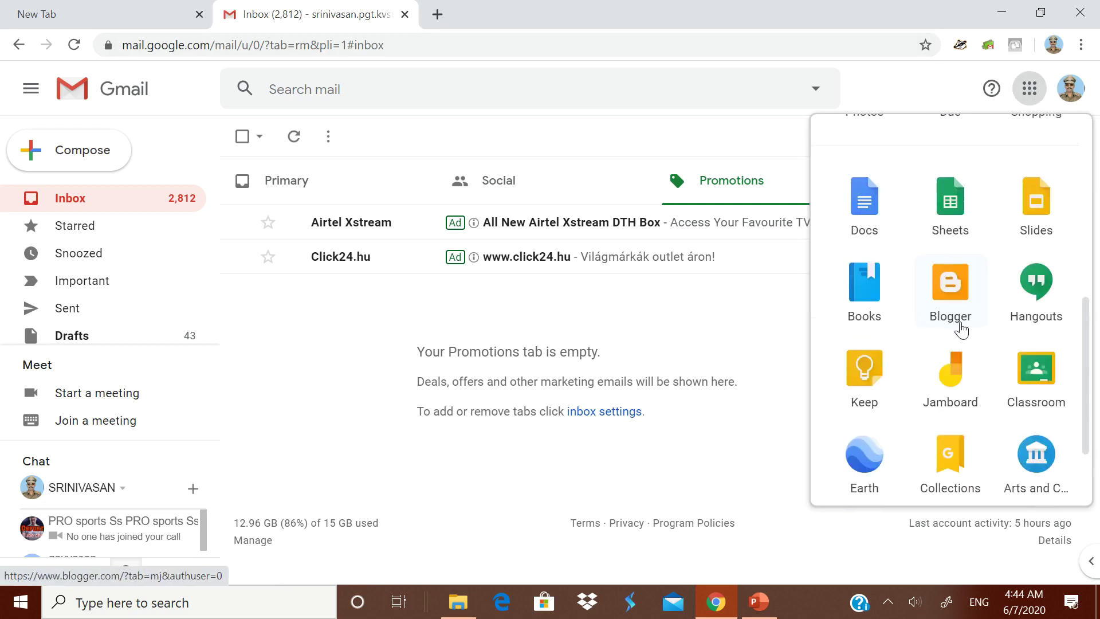
left_click(1041, 384)
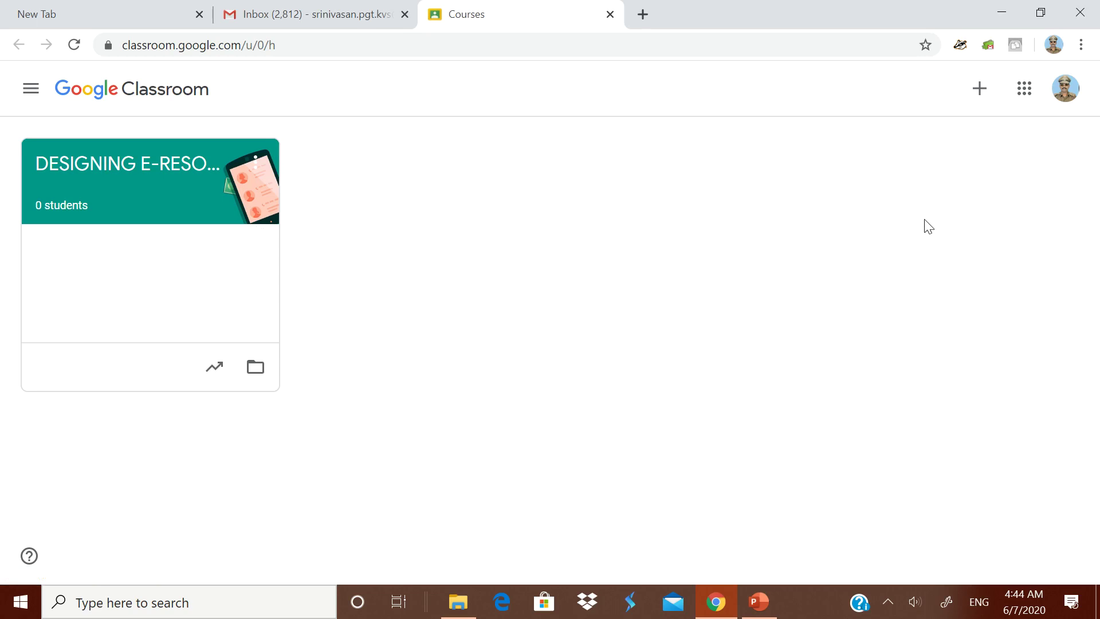
left_click(100, 169)
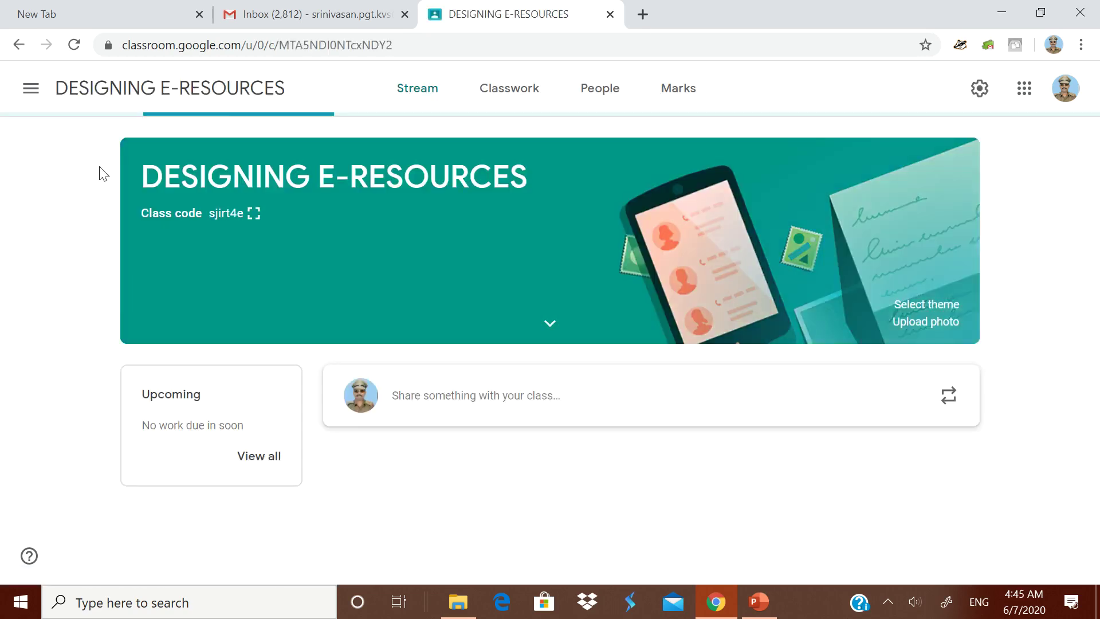